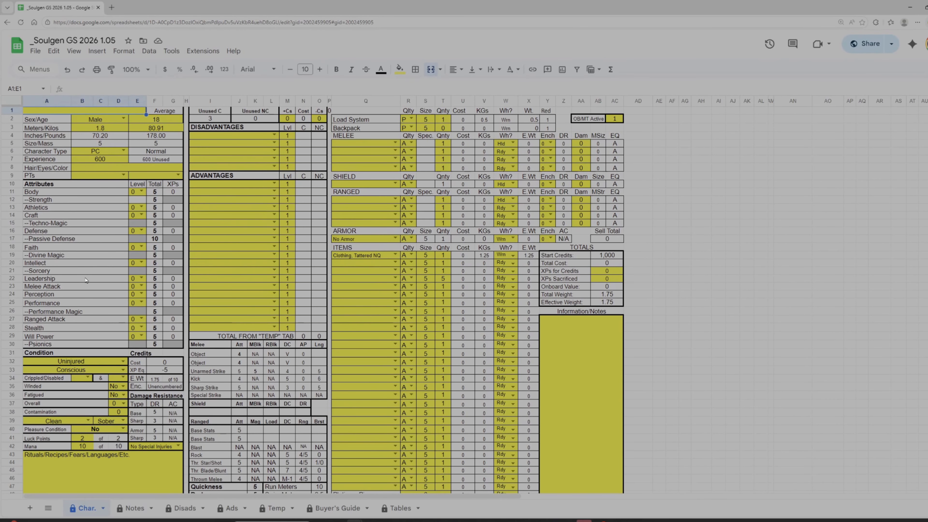
- Make a copy of the character sheet template named "Joe Wizard GS 2026 1.05" in My Drive
click(35, 51)
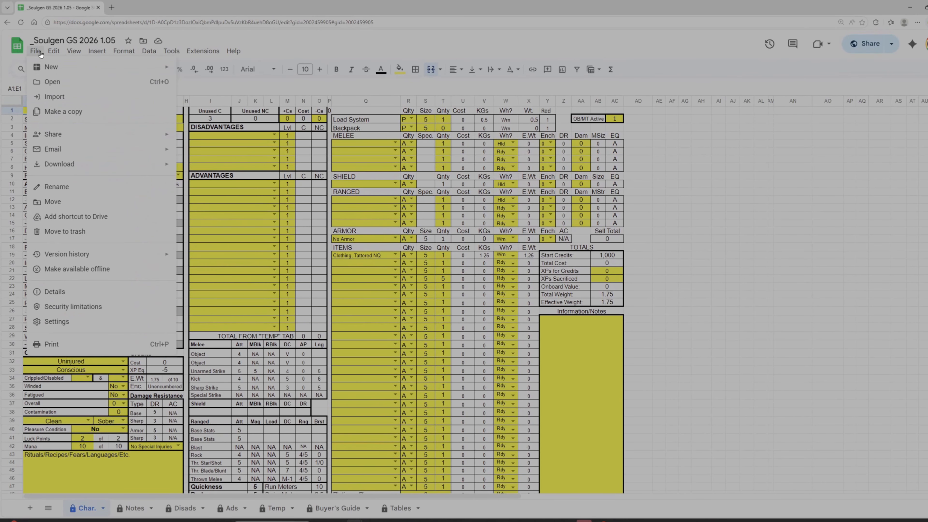
click(60, 111)
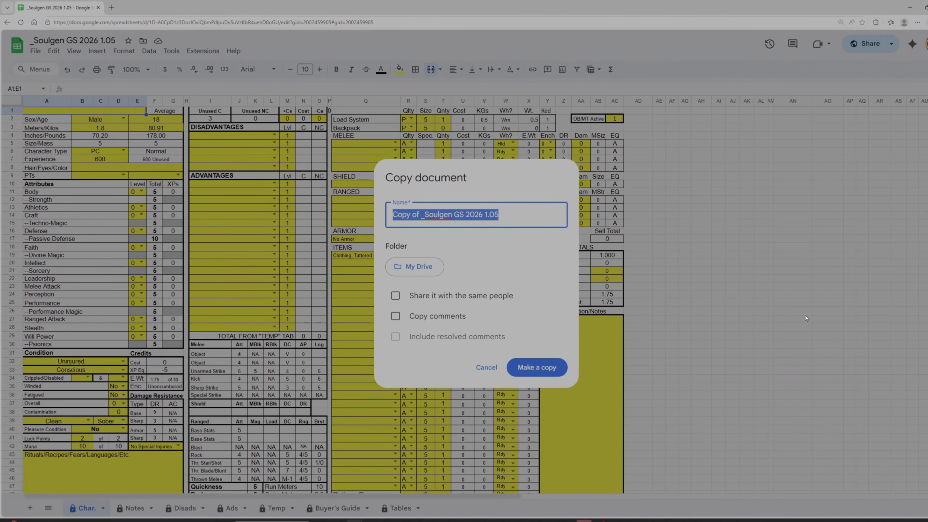
click(452, 215)
drag(452, 215, 392, 215)
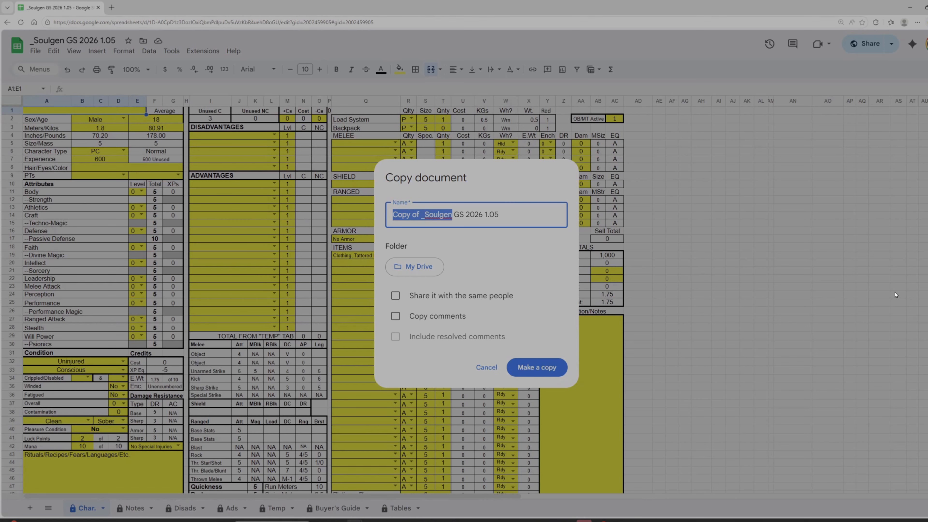
text(Joe Wi)
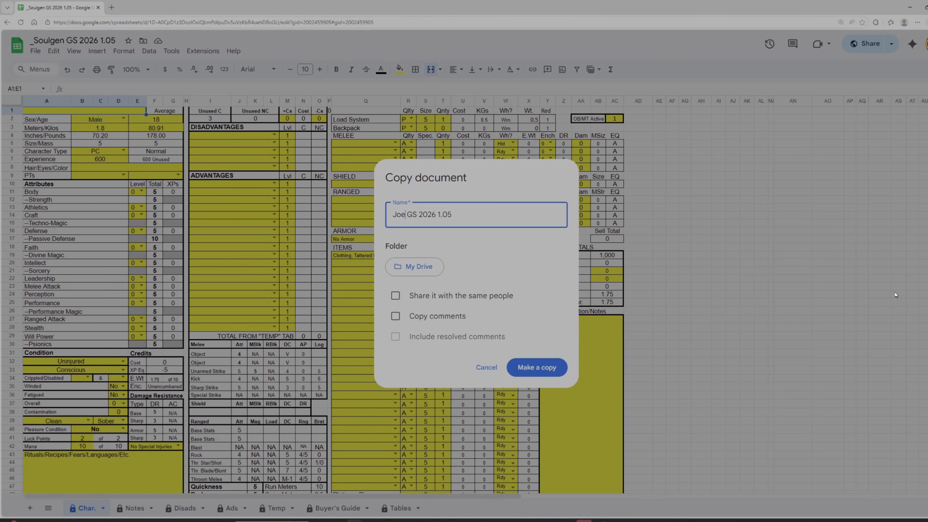
text(zard)
click(554, 368)
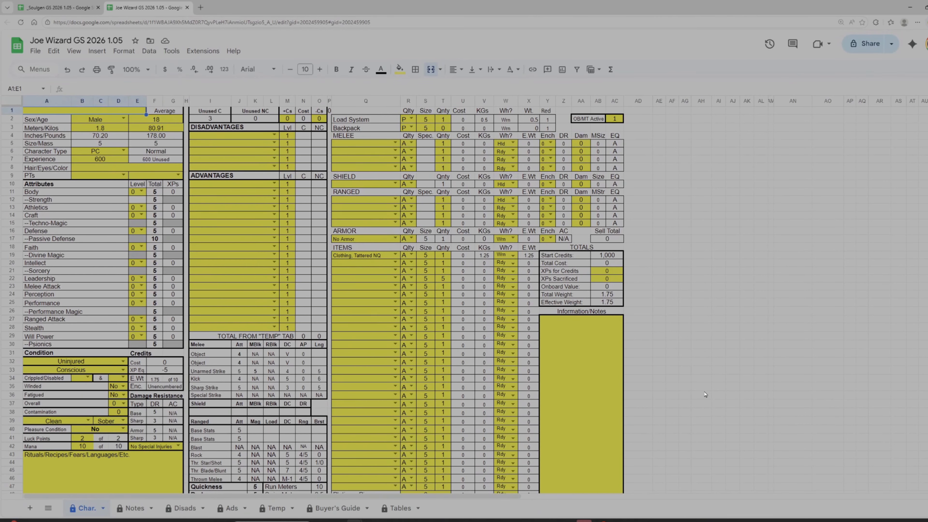
- Enter "Joe Wizard" as the character's name in the first row of the copied sheet
click(98, 9)
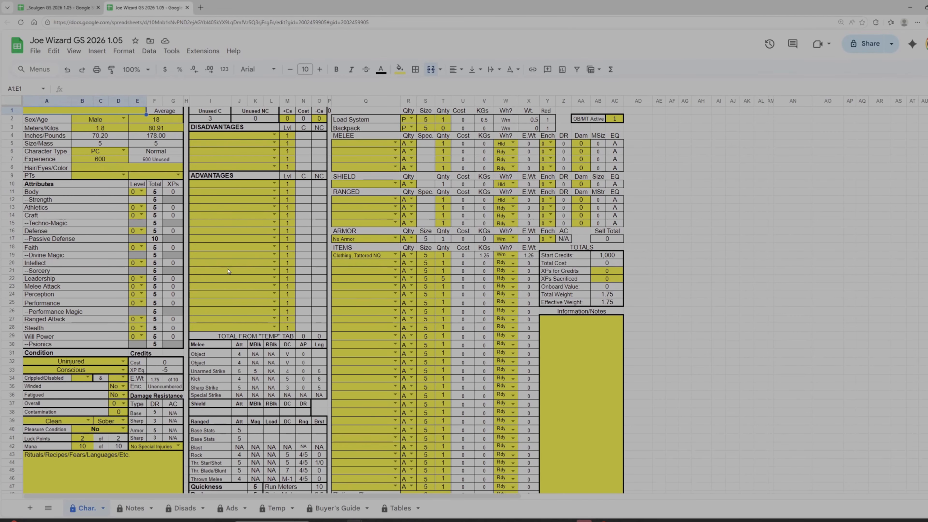
text(Joe)
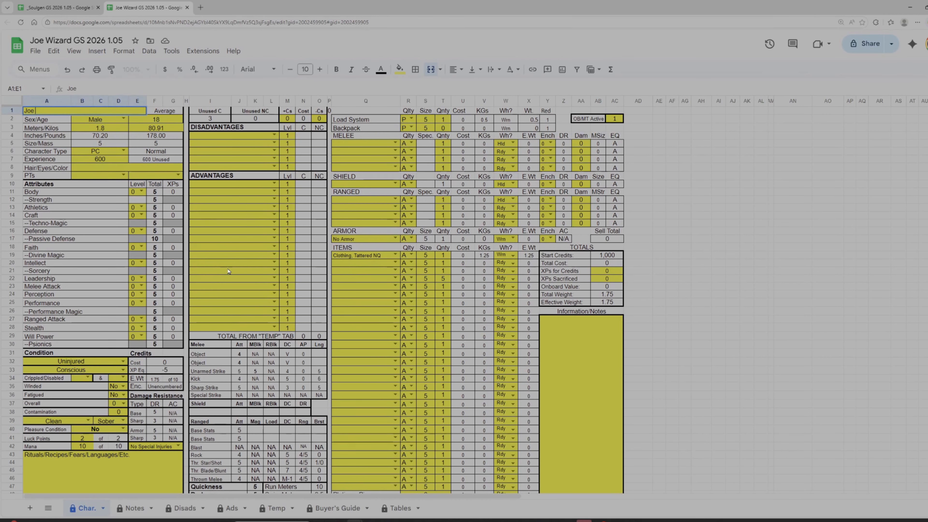
text( Wizard)
key(Return)
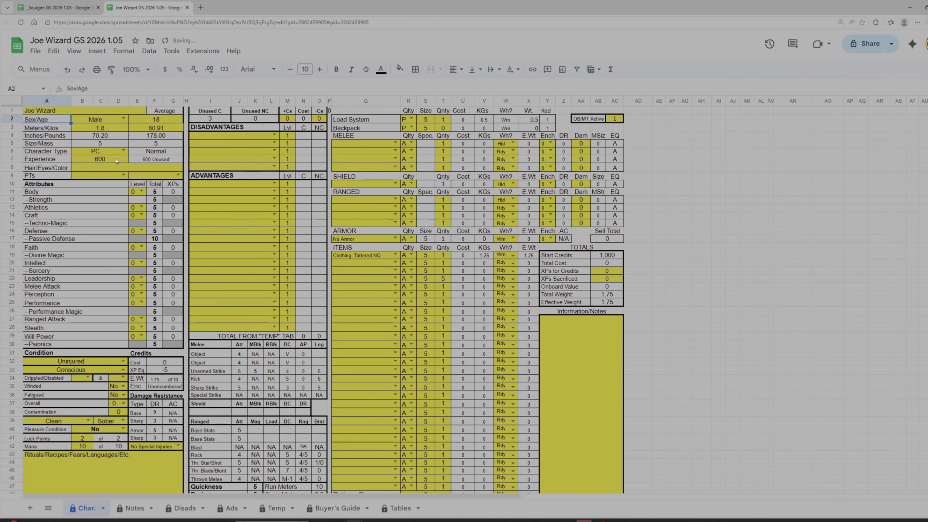
- Look over the sex options without changing them and set the character's age to 110
click(124, 119)
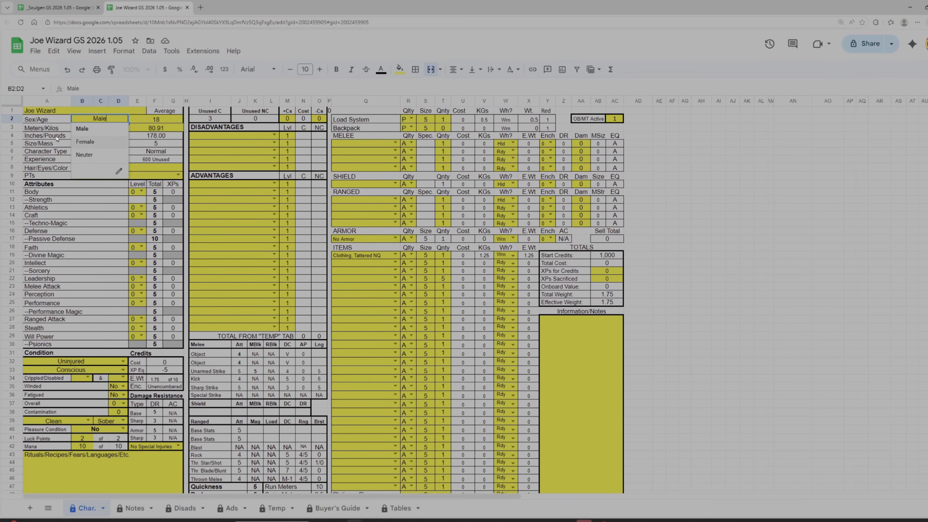
click(55, 120)
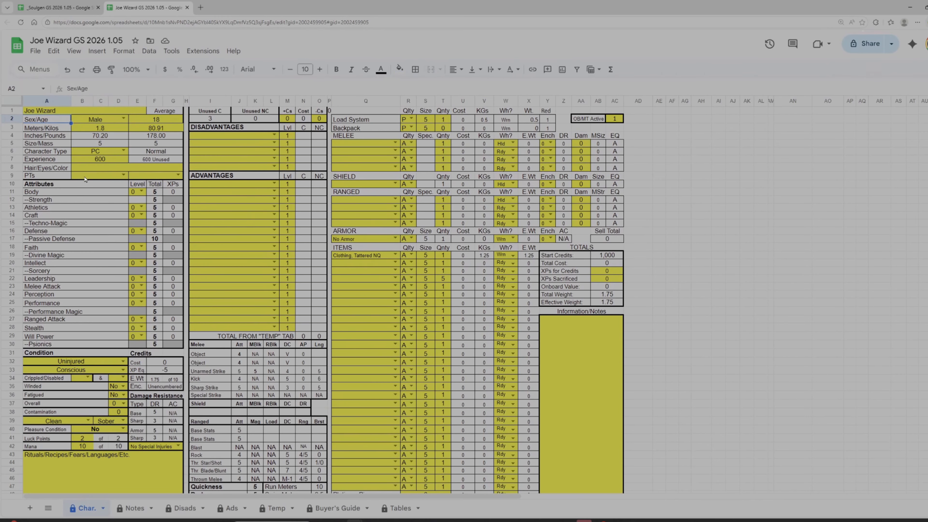
click(162, 122)
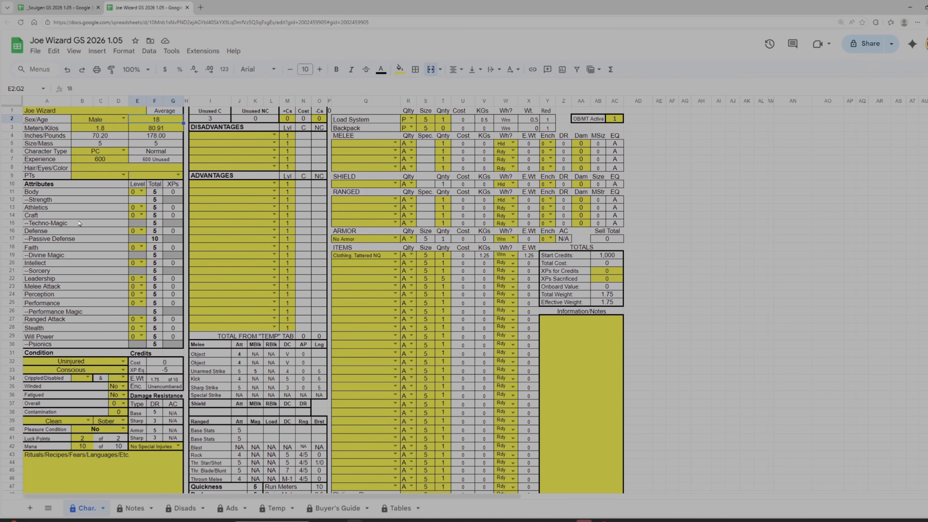
text(110)
key(Return)
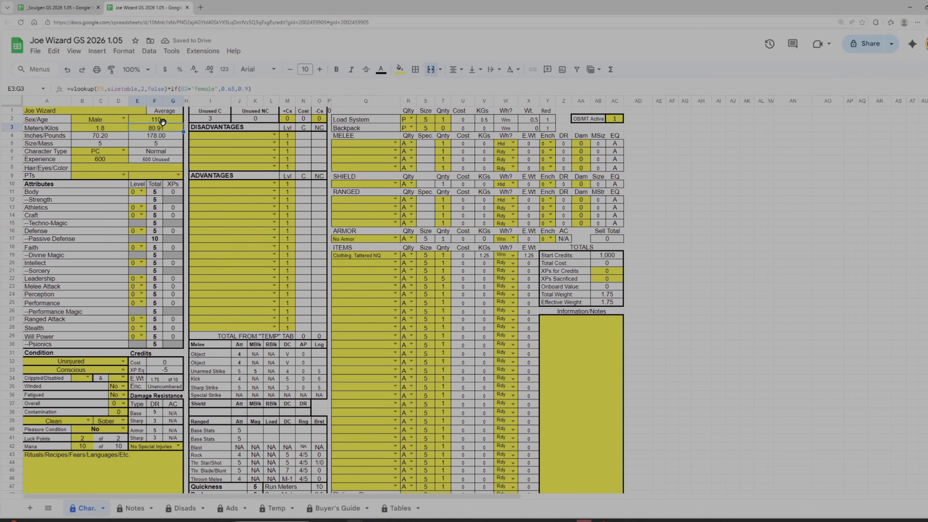
- Replace the character's age with 12
key(Up)
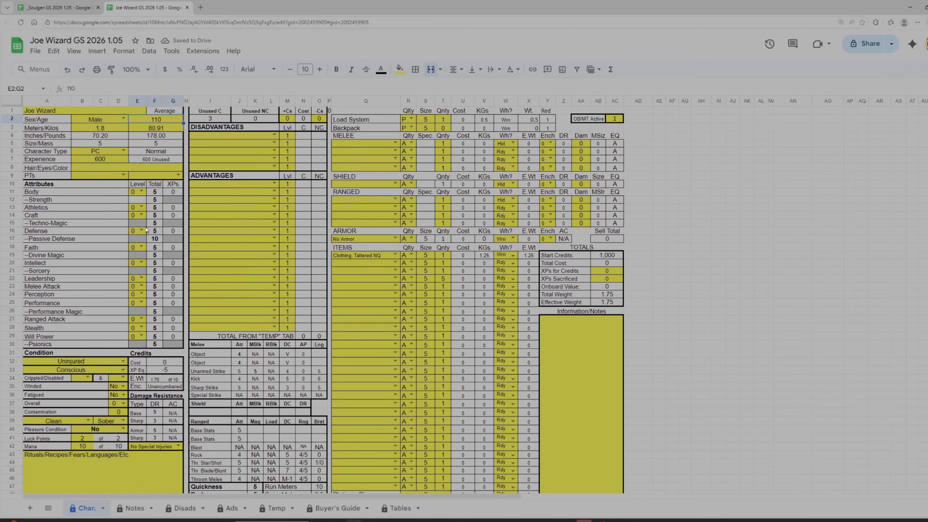
text(1)
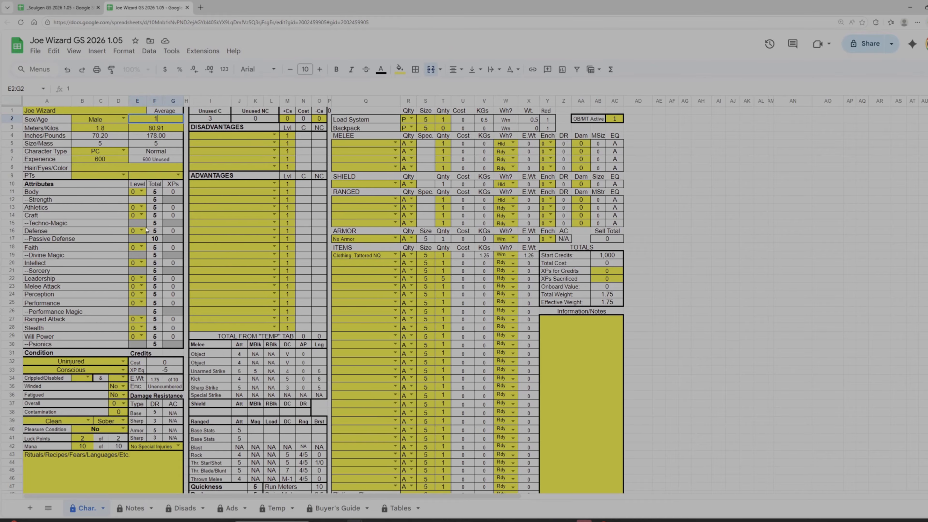
text(2)
key(Return)
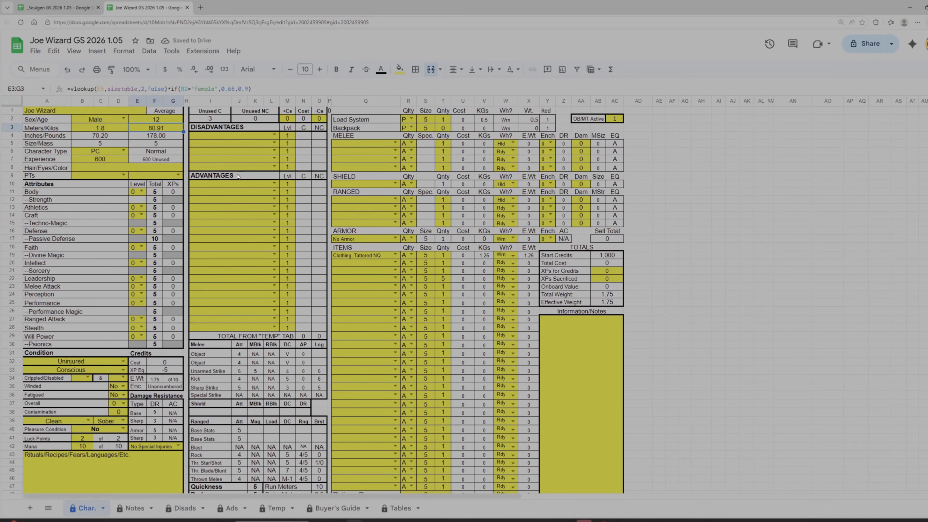
- Set the character's age to 25
click(164, 121)
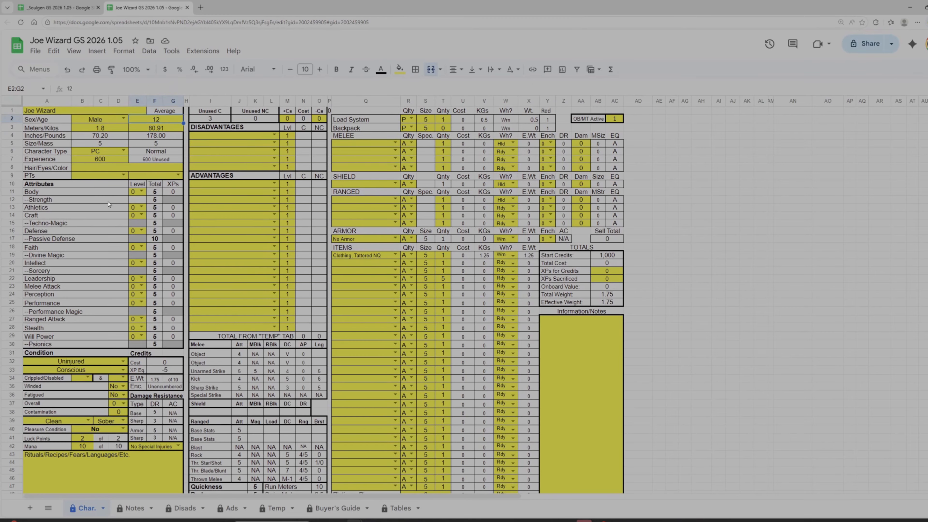
text(25)
key(Return)
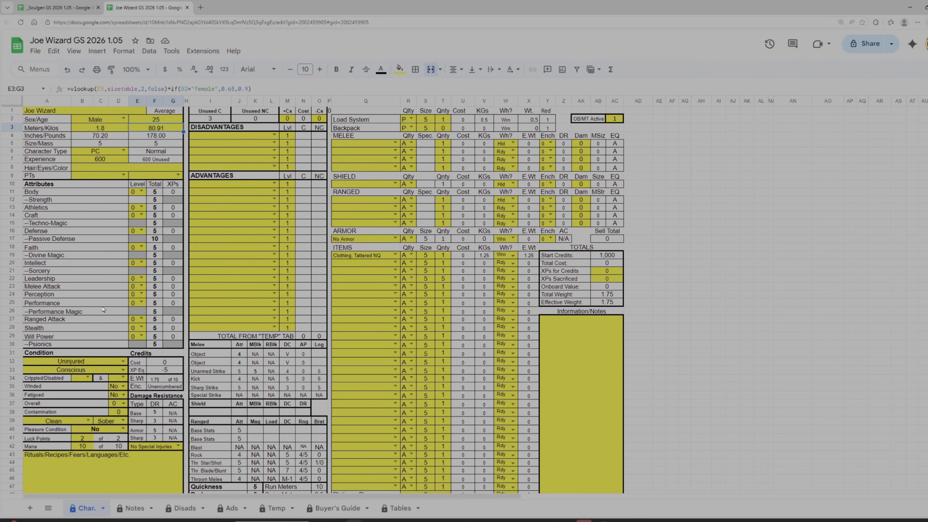
- Look over the lower part of the character sheet and the available character type options
scroll(165, 387, down, 1)
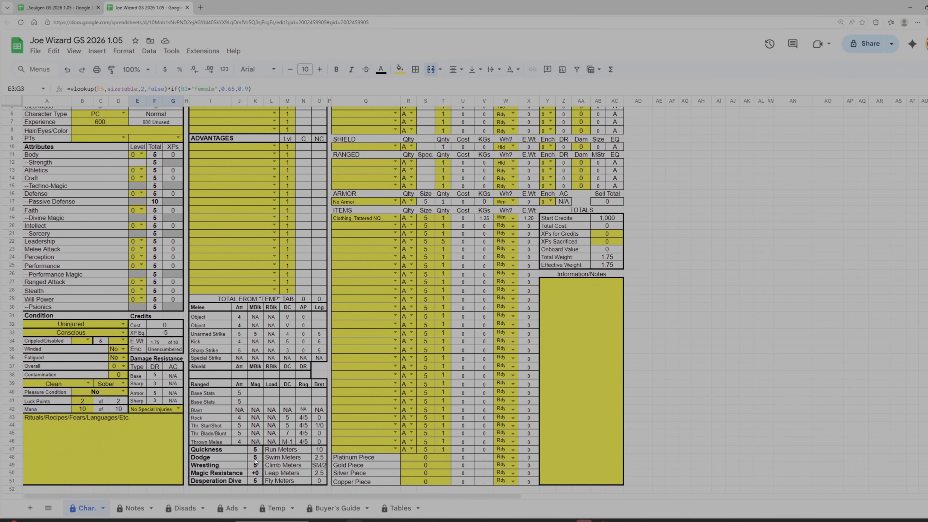
scroll(266, 424, up, 1)
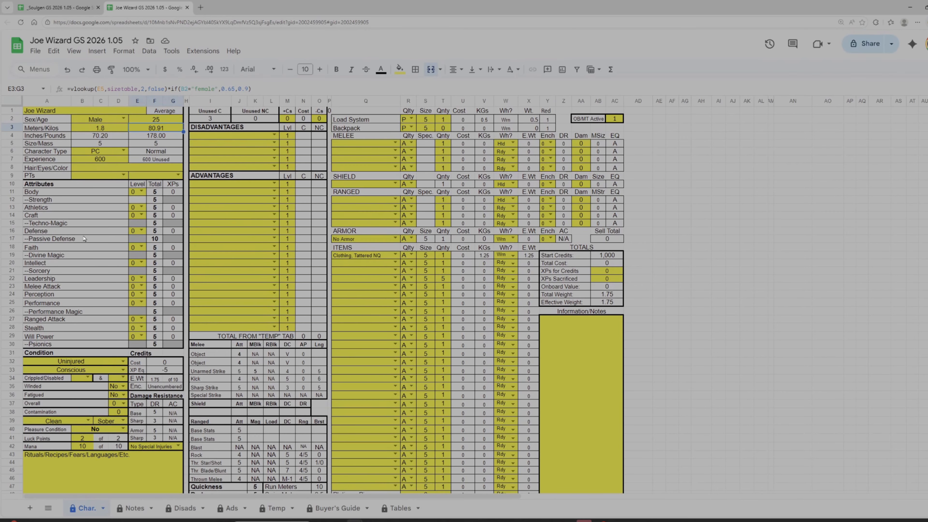
click(124, 152)
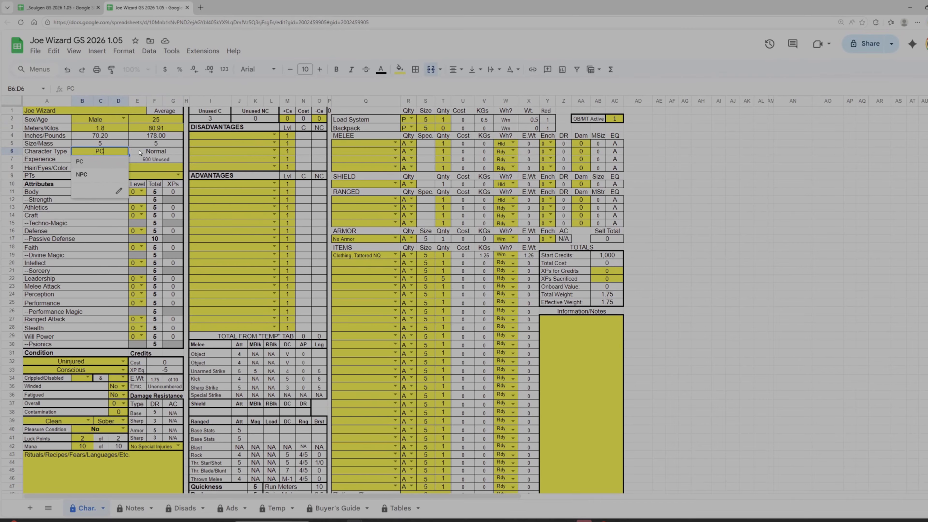
click(133, 154)
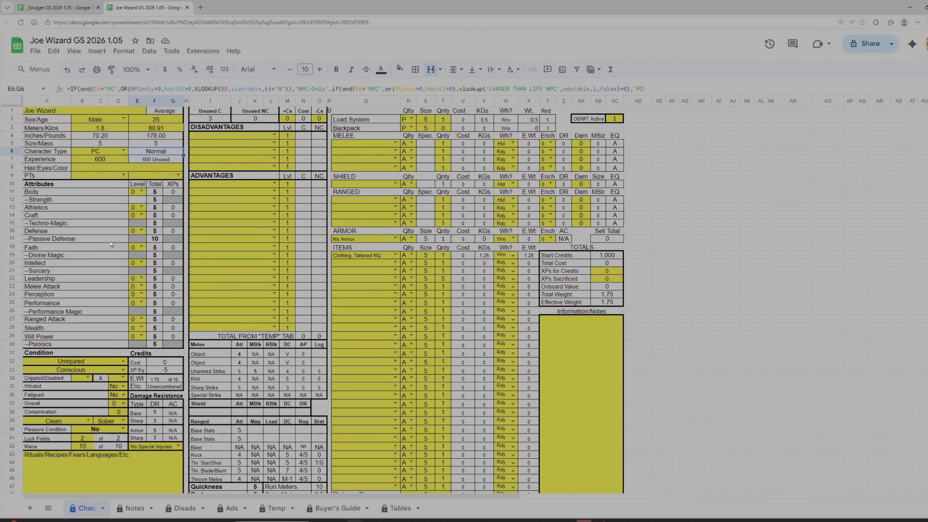
- Set the character's experience to 800
click(114, 162)
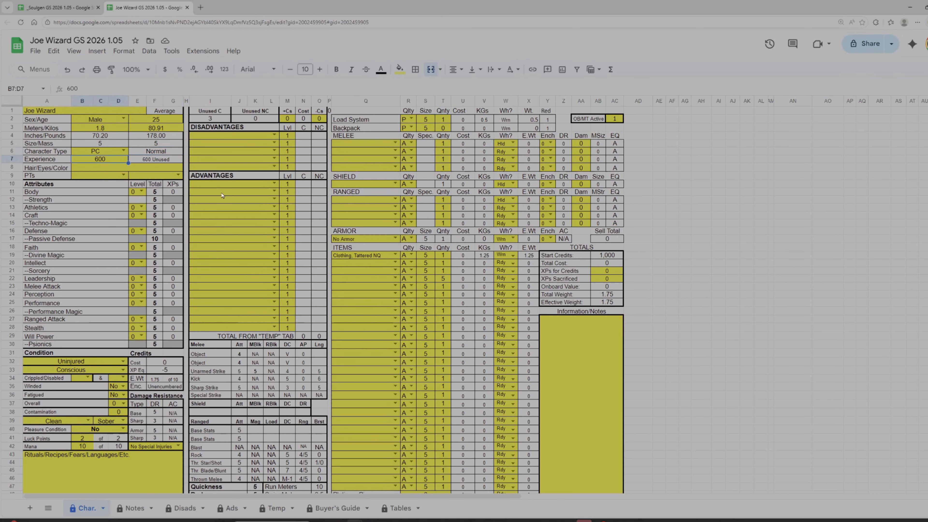
text(800)
key(Return)
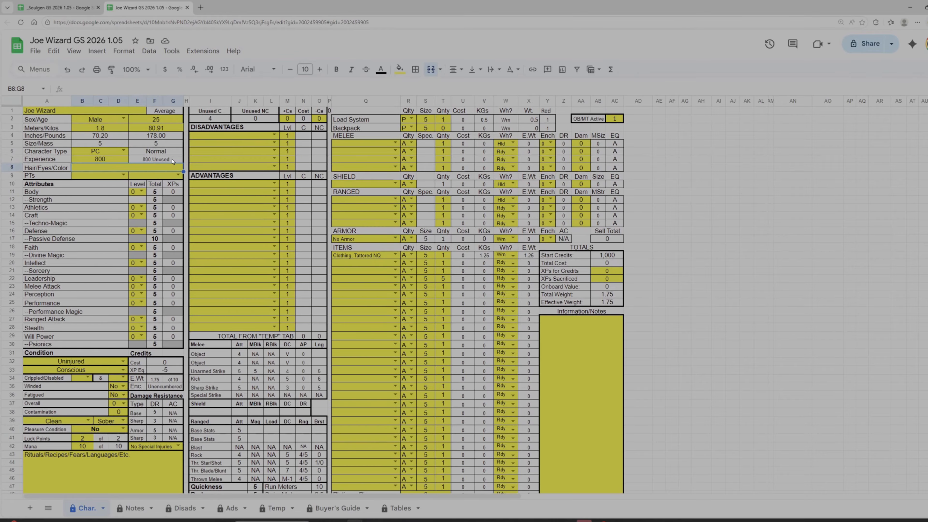
- Set the character's experience back to 600
click(113, 162)
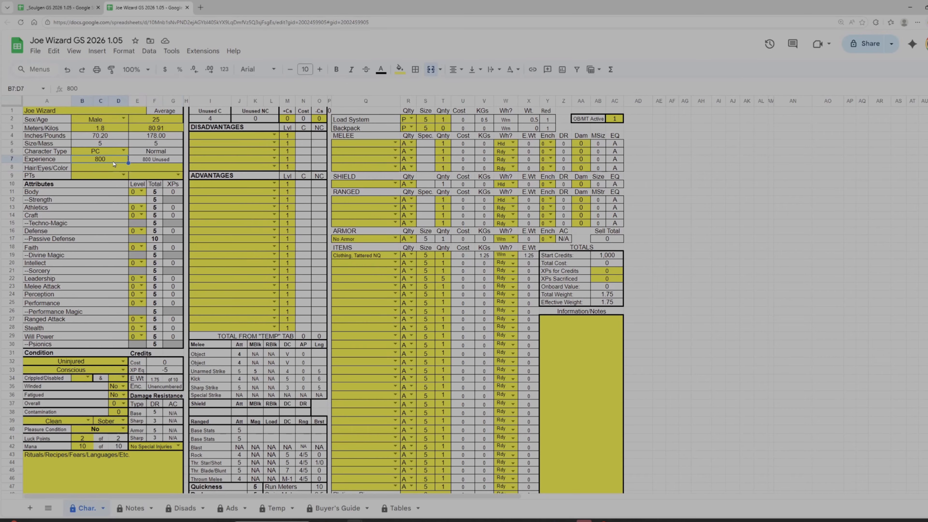
text(600)
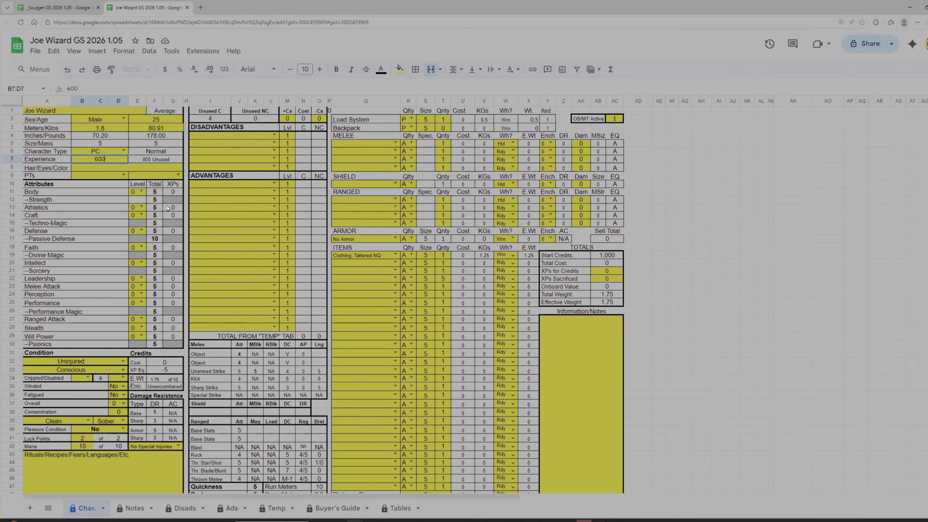
key(Return)
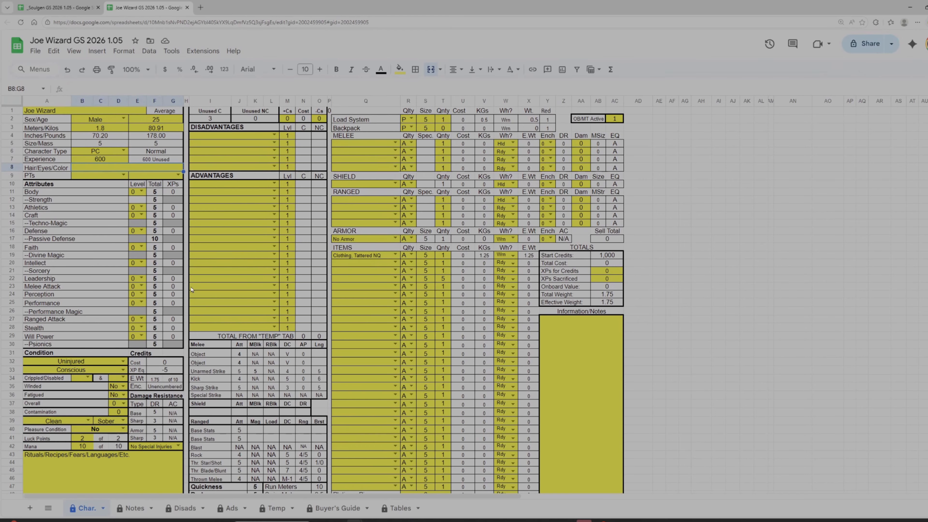
- Enter "Brown/Blue/Tanned" for the character's hair, eyes and color
text(B)
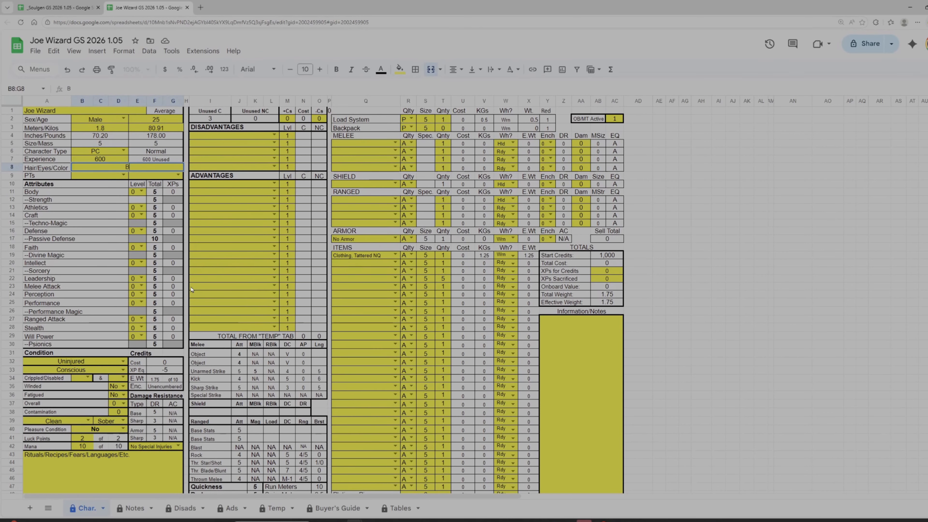
text(rown/Blue/Tanned)
key(Return)
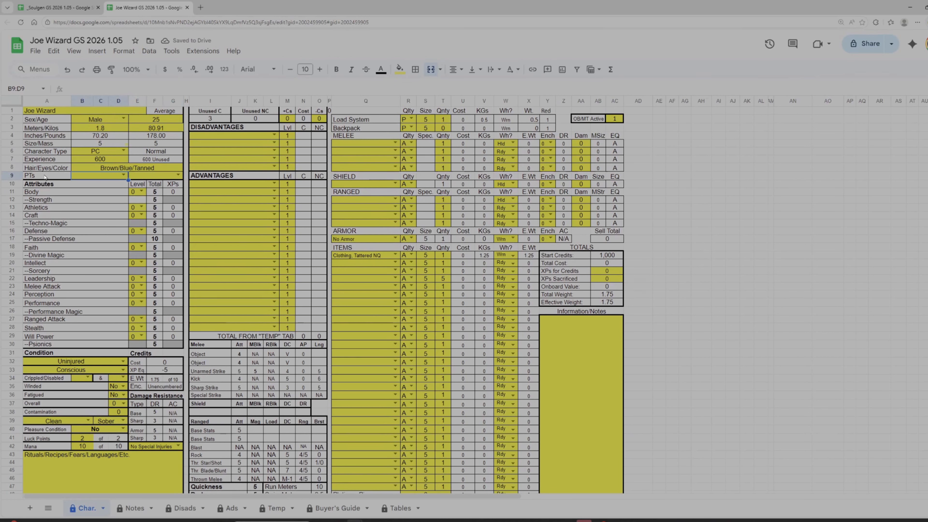
- Set the character's two PTs to Cowardly and Defiant
click(123, 175)
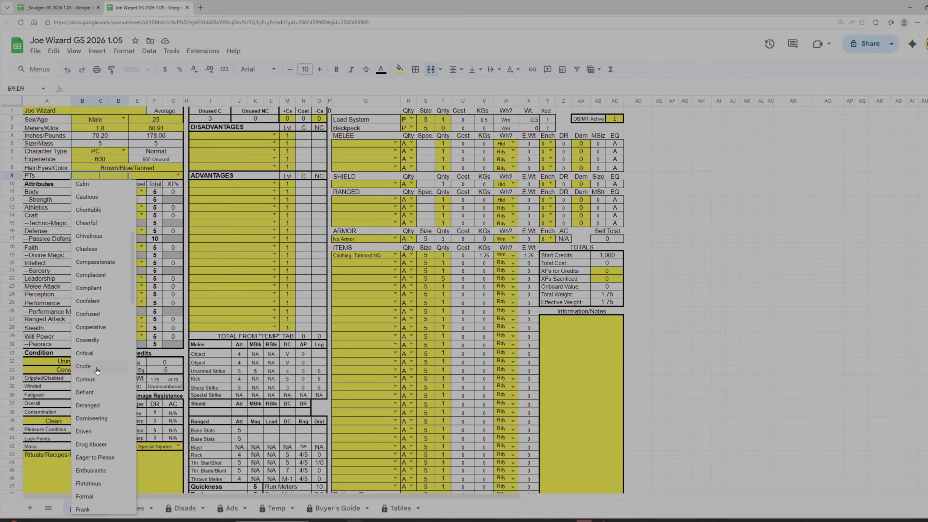
click(99, 346)
click(180, 176)
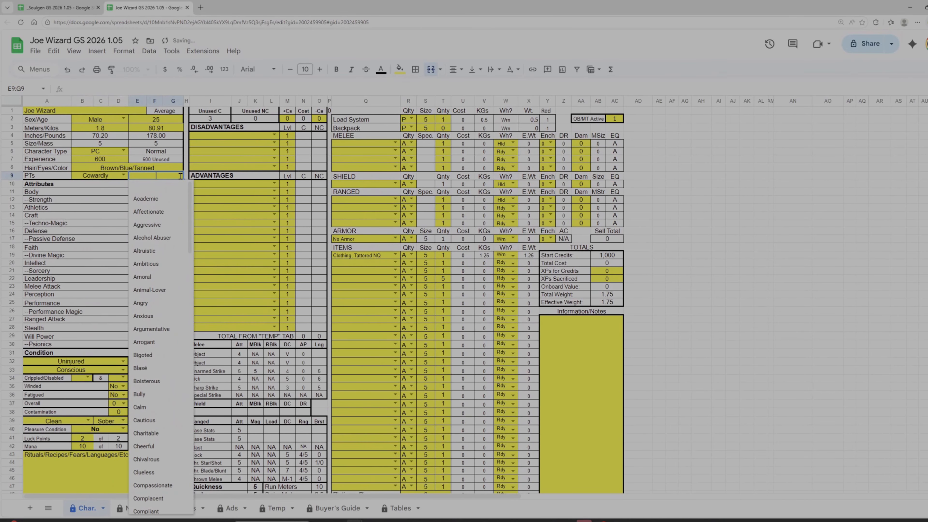
scroll(160, 420, down, 5)
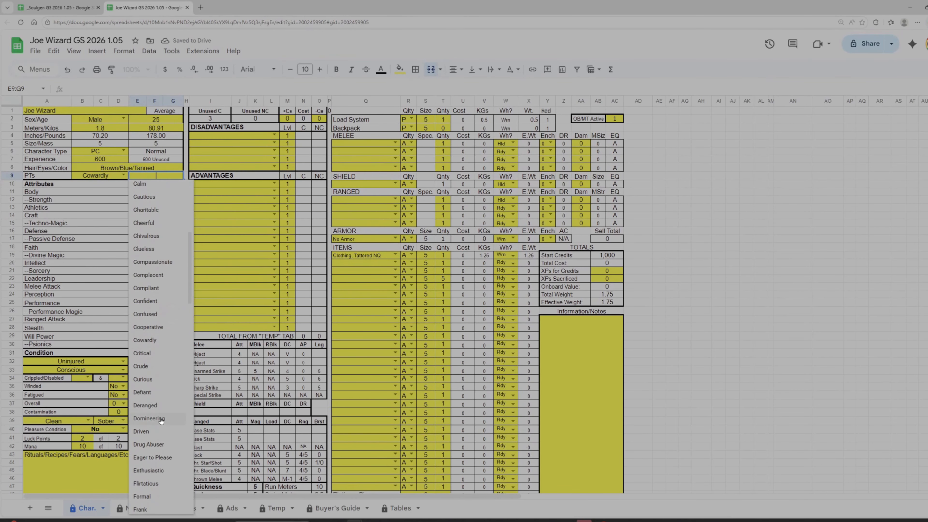
click(157, 393)
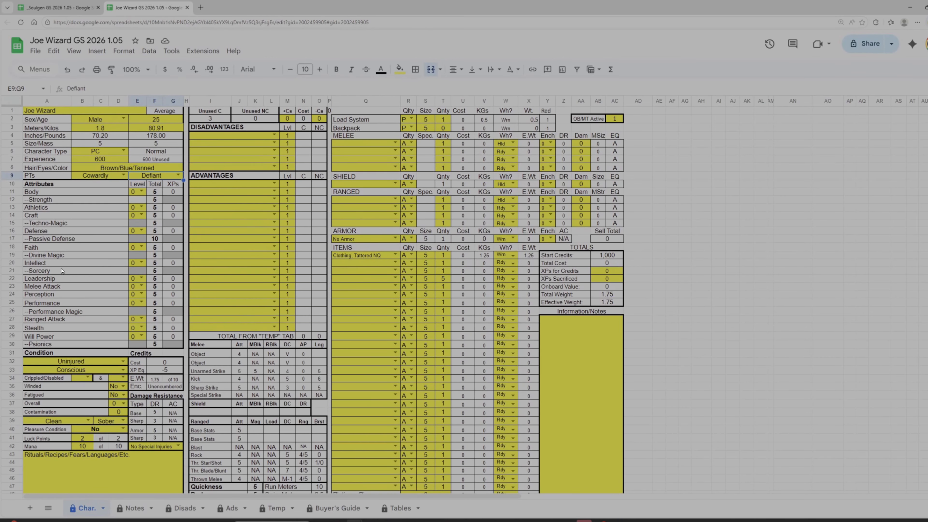
- Set the Body attribute's level to 2
click(141, 192)
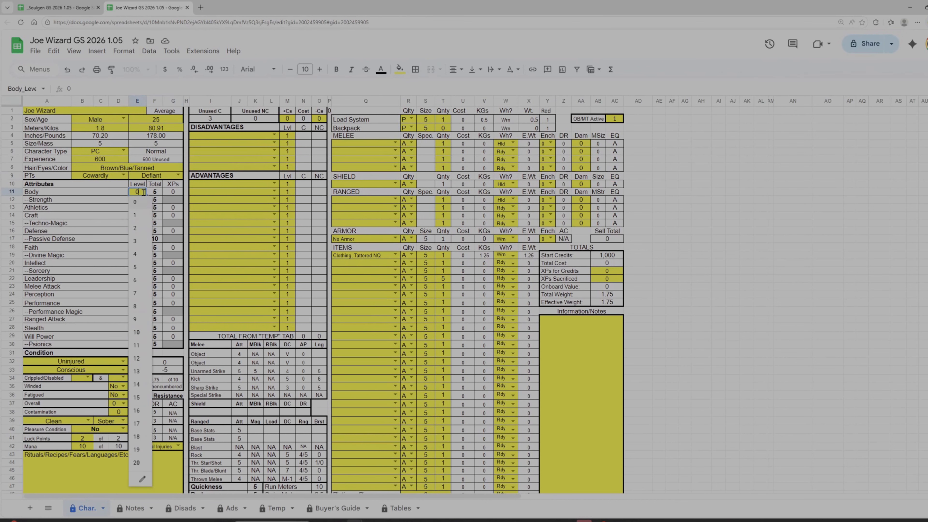
click(137, 229)
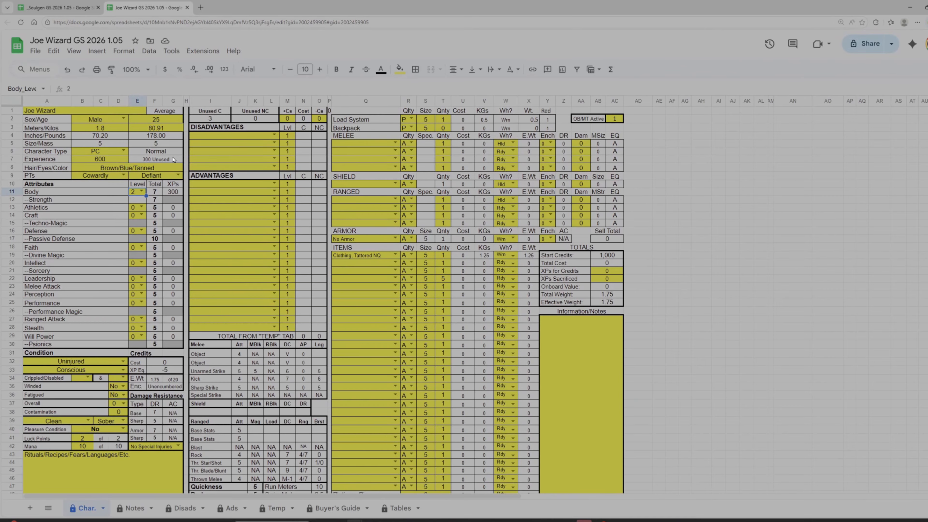
- Set the Body attribute's level to 1 and the Intellect attribute's level to 3
click(141, 193)
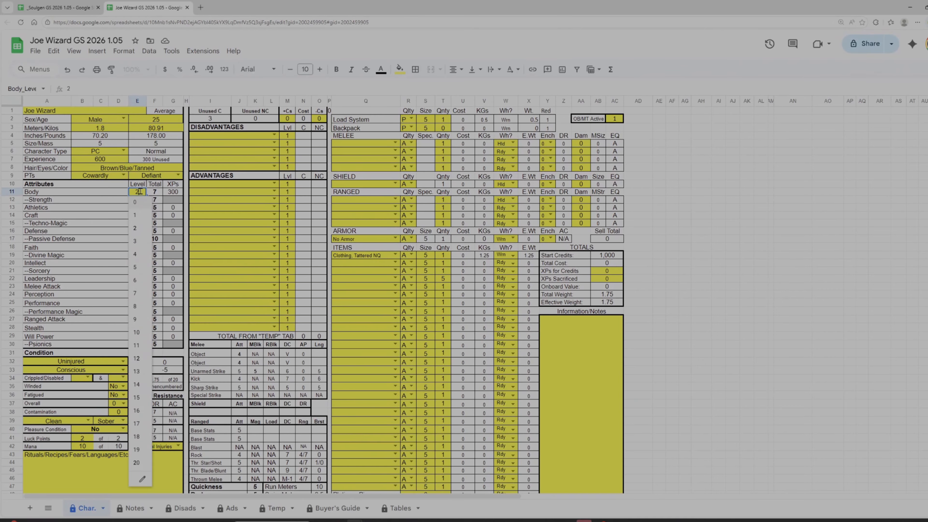
click(137, 216)
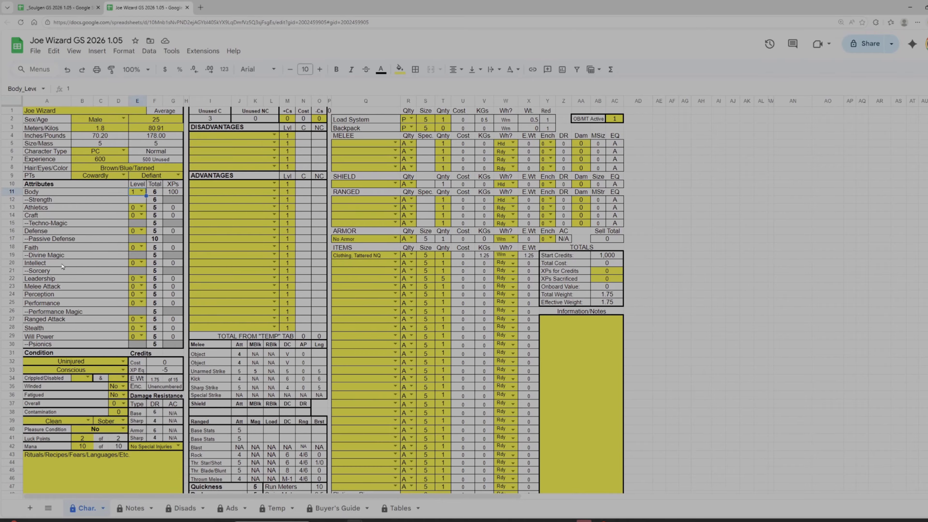
click(141, 263)
click(135, 312)
- Set the Defense attribute's level to 2 and the Will Power attribute's level to 1
click(142, 231)
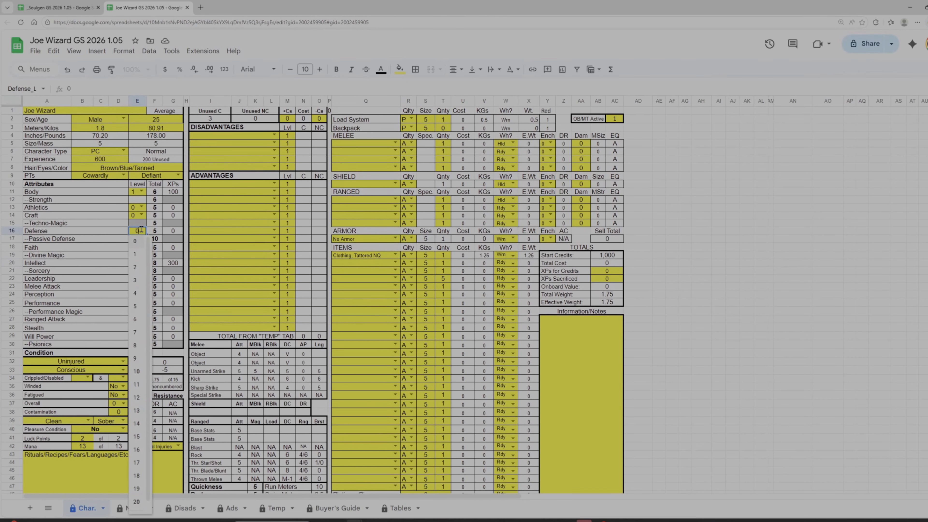
click(139, 270)
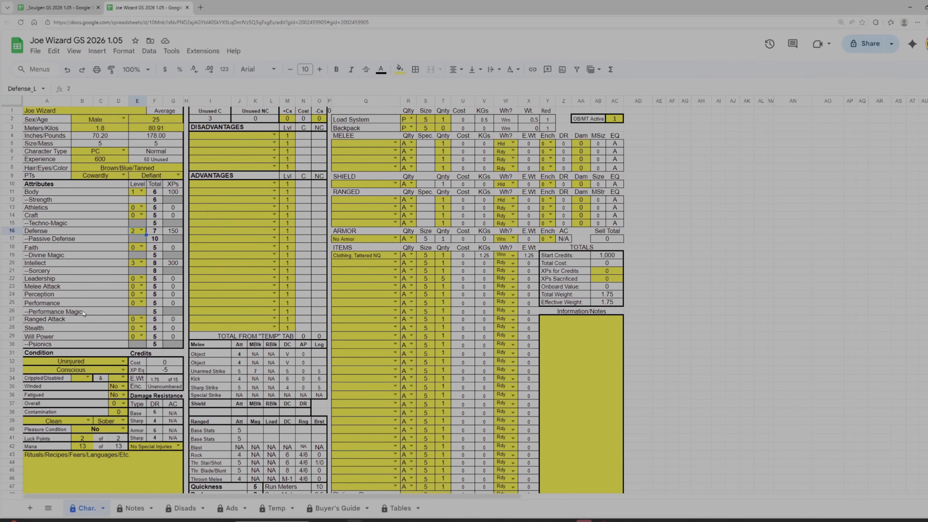
click(141, 336)
click(135, 361)
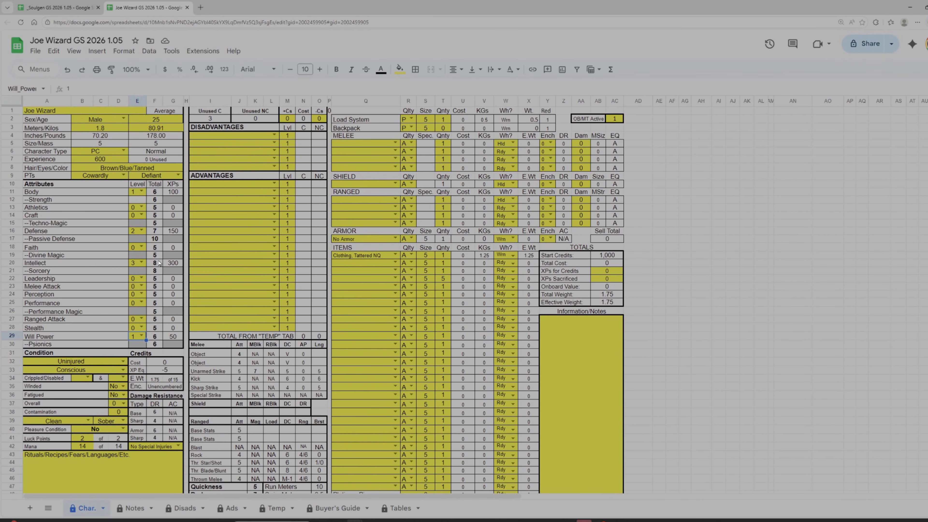
- Try a Defense level of 0 with an Athletics level of 2 to compare the effect on the derived stats
scroll(75, 257, down, 4)
scroll(74, 257, up, 3)
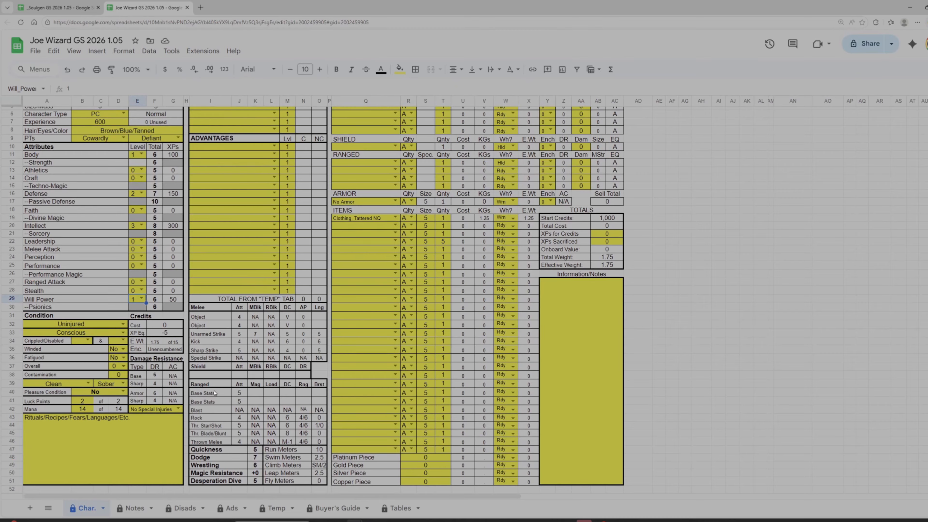
click(142, 194)
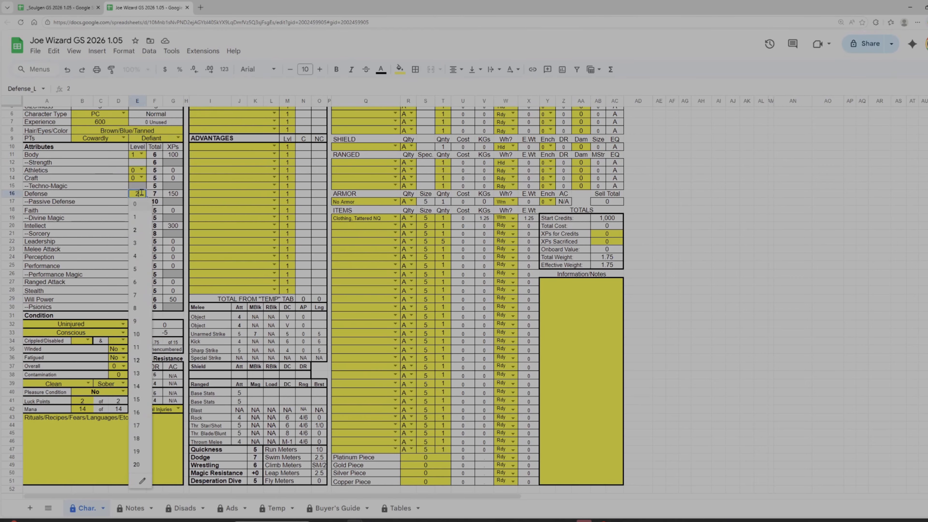
click(140, 208)
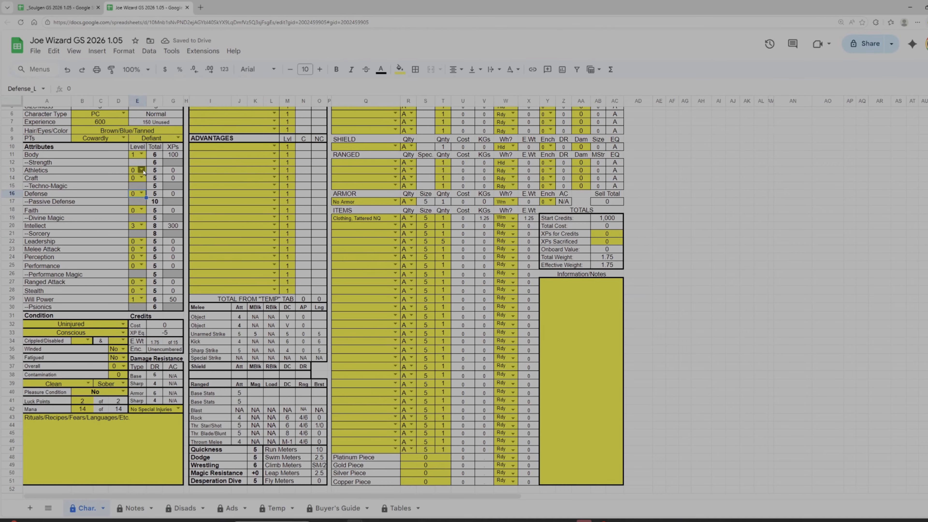
click(142, 171)
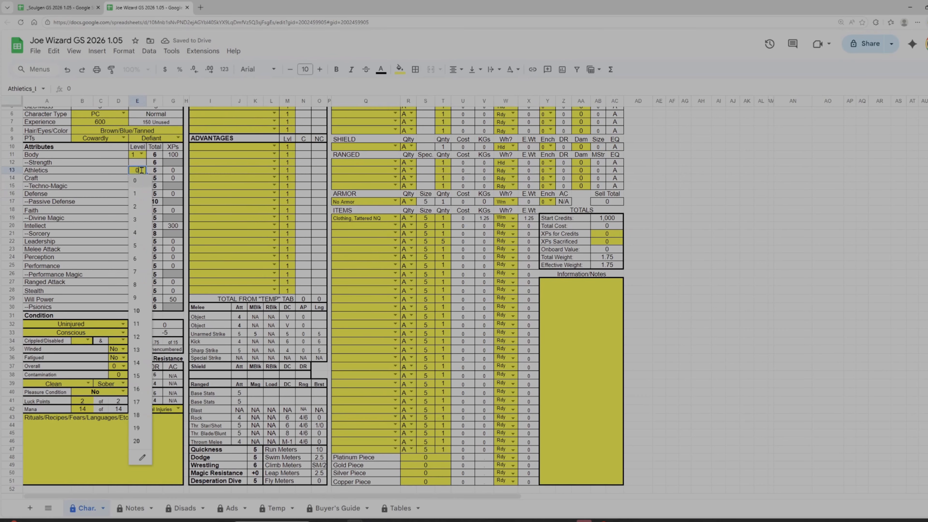
click(138, 208)
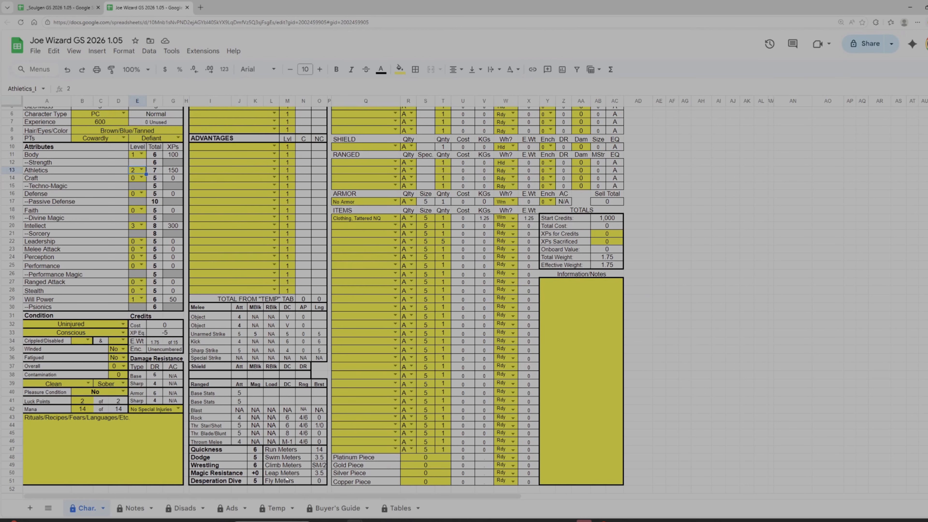
- Set the Athletics level back to 0 and the Defense level back to 2
click(142, 170)
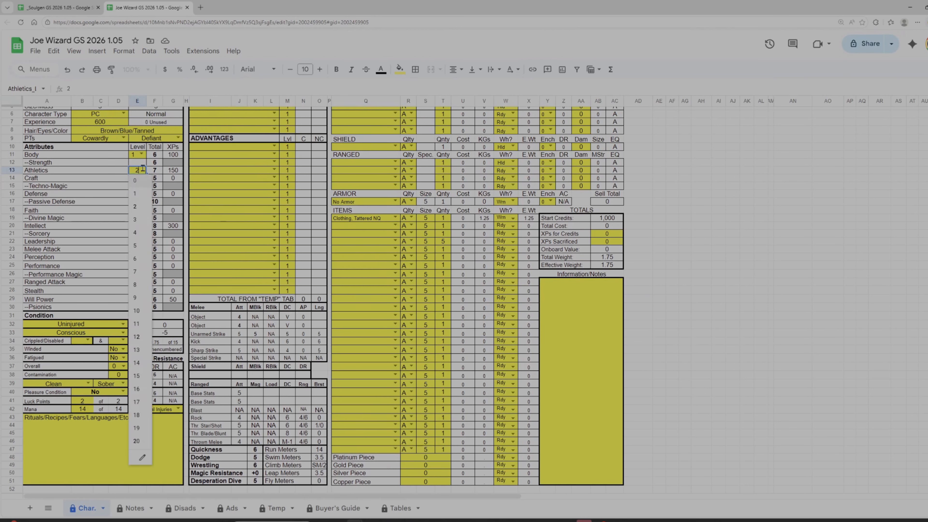
click(137, 184)
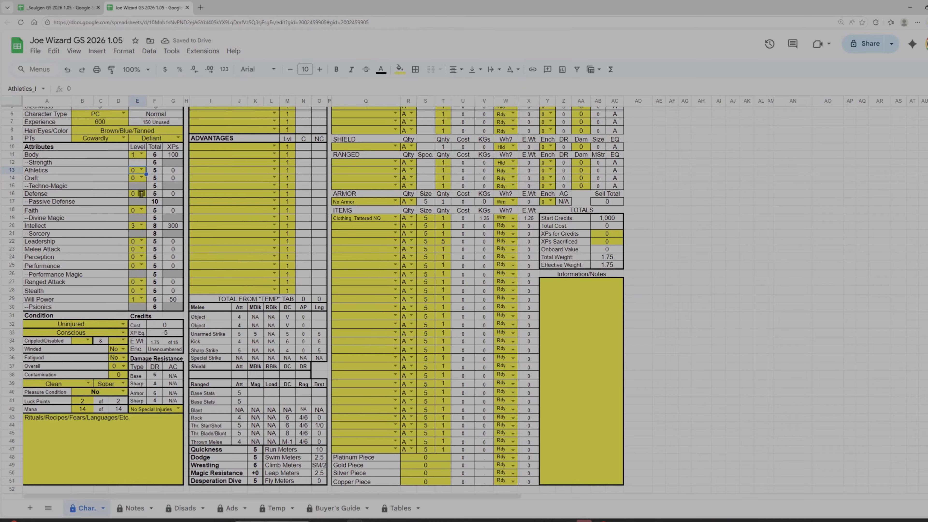
click(141, 194)
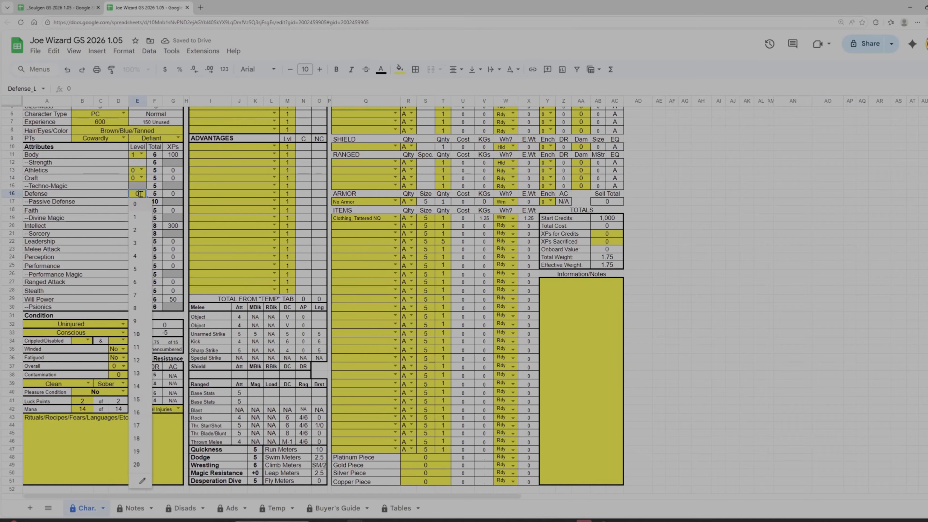
click(137, 234)
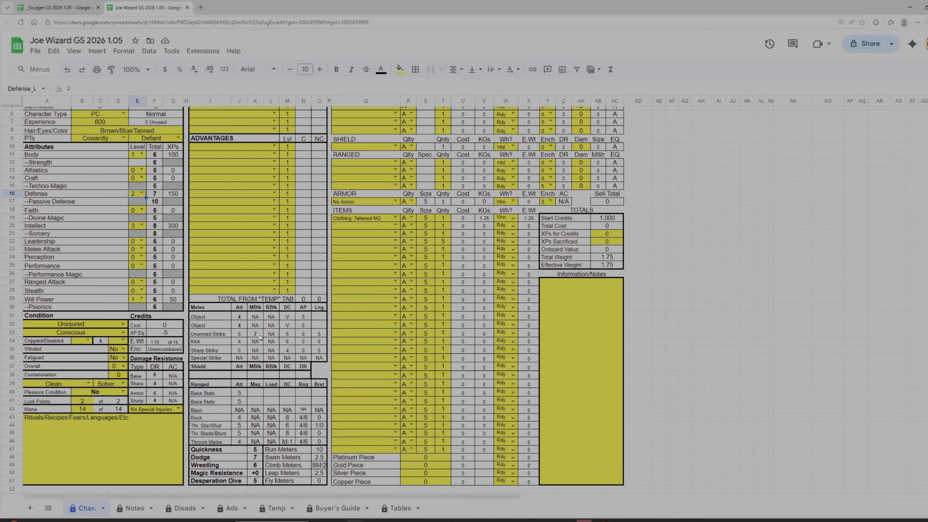
- Browse the list of available disadvantages for the first disadvantage row
scroll(80, 243, up, 3)
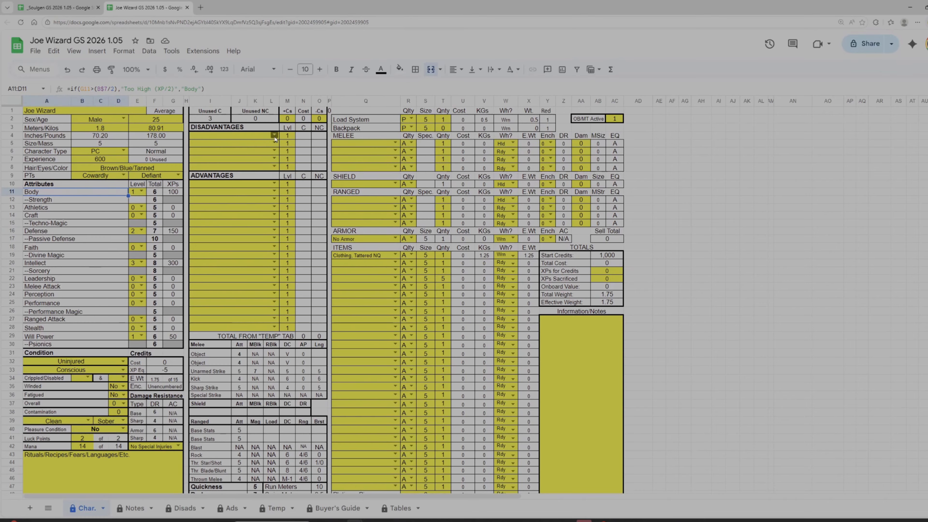
click(274, 135)
scroll(258, 179, down, 7)
scroll(258, 179, down, 15)
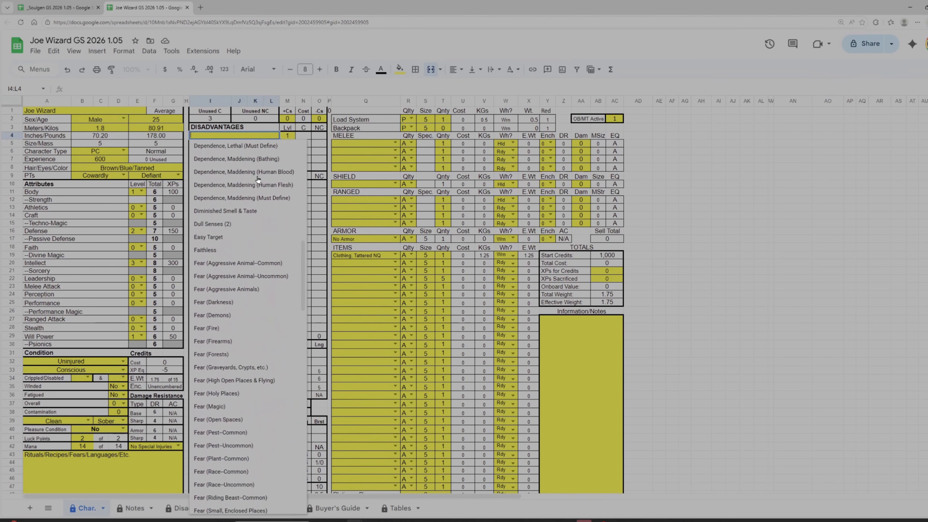
scroll(258, 187, down, 15)
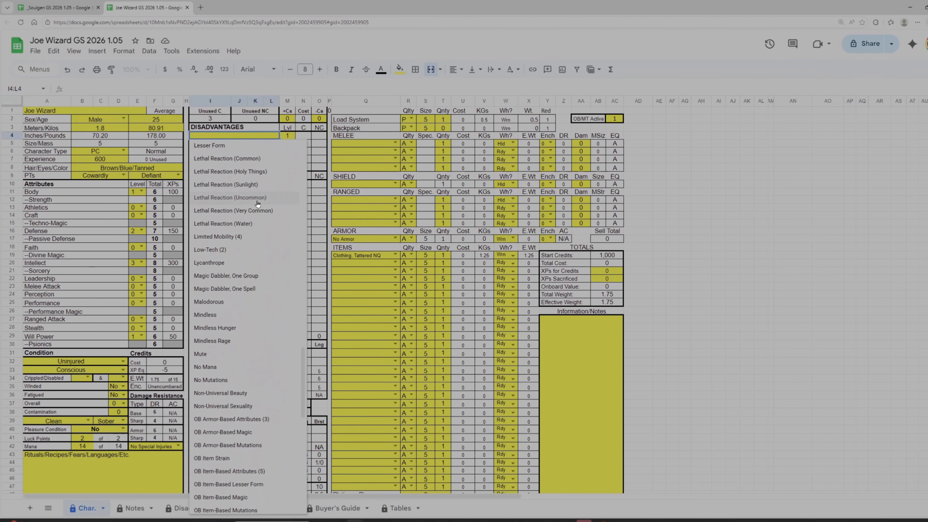
scroll(259, 220, down, 3)
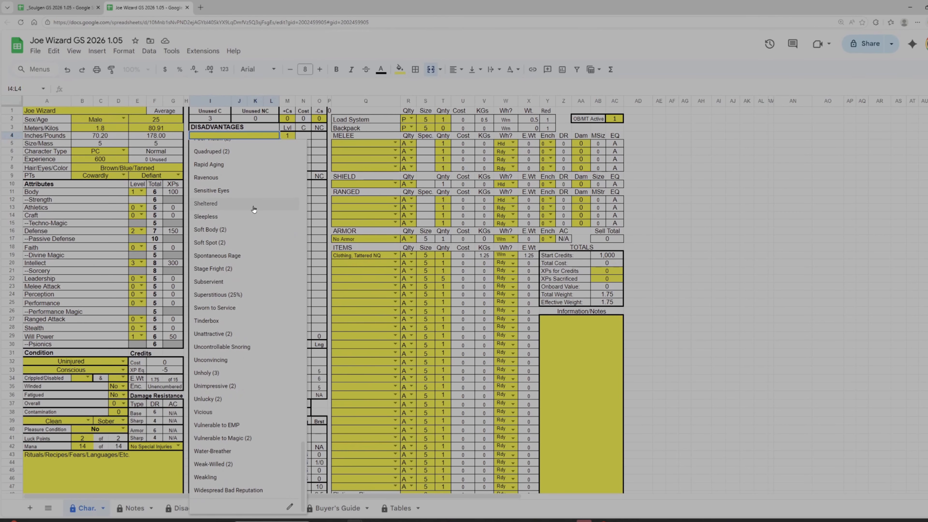
click(307, 136)
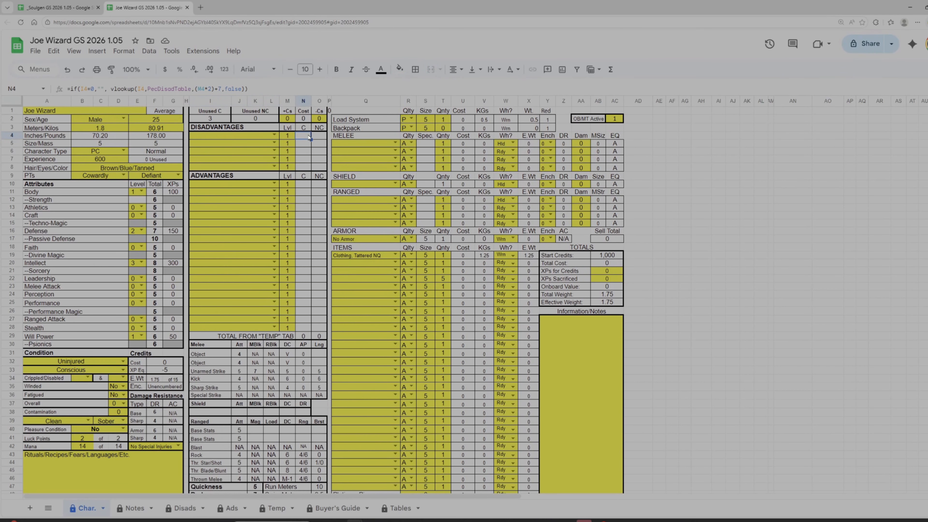
- Choose "No Mutations" as the character's first disadvantage
click(251, 140)
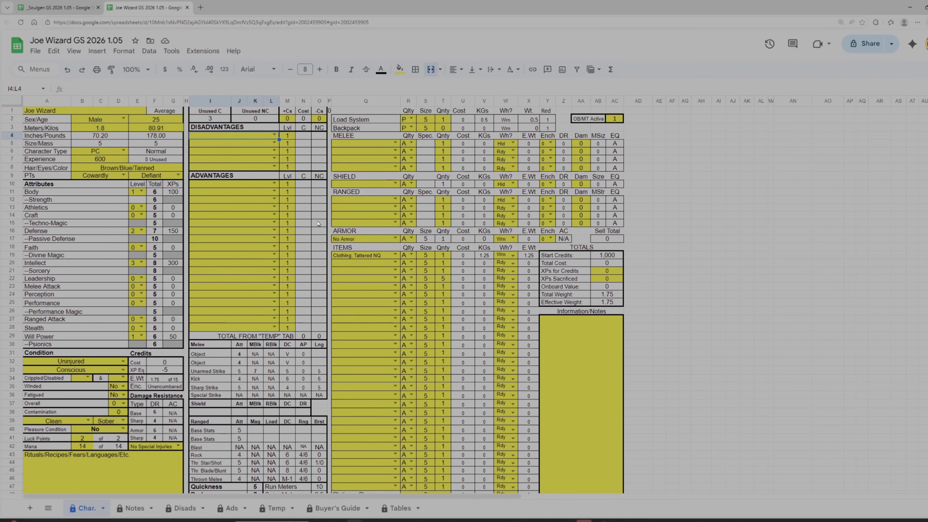
text(no)
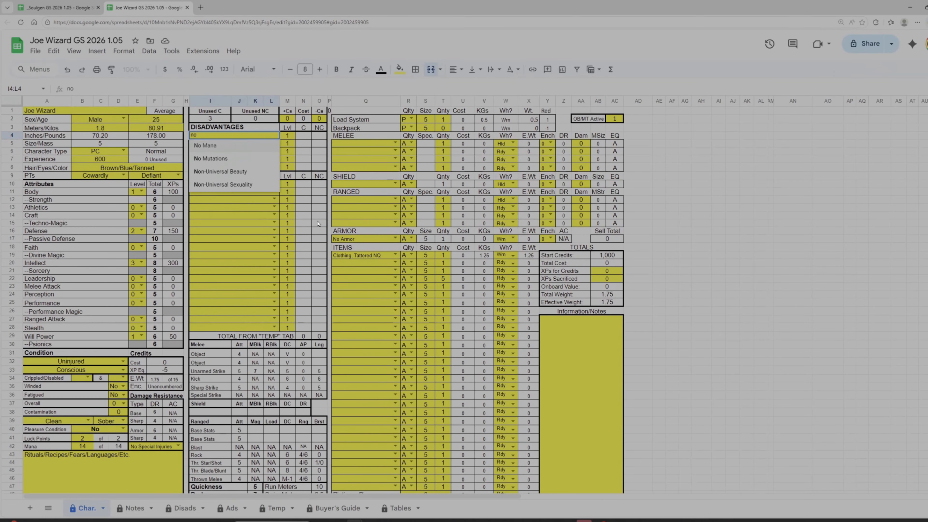
click(230, 160)
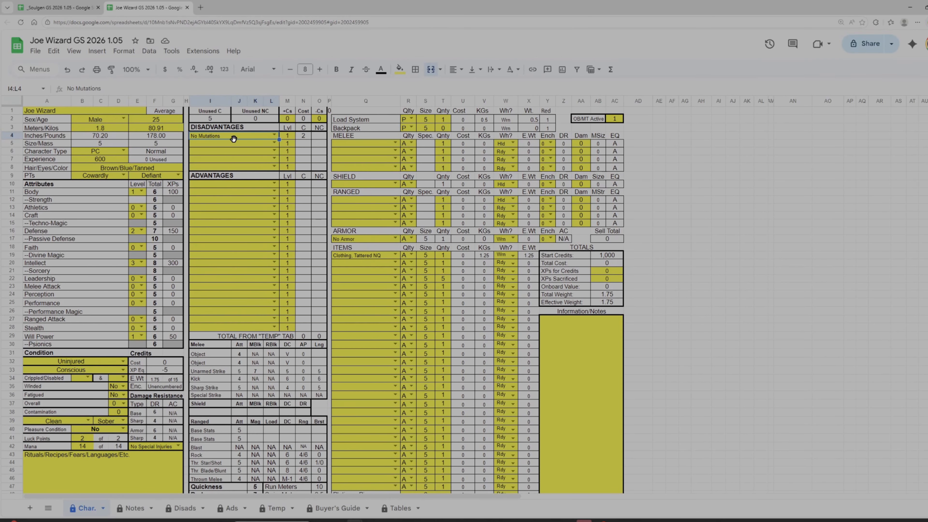
- Choose "Fear (Undead)" as the character's second disadvantage
click(273, 144)
scroll(265, 296, down, 2)
scroll(267, 295, down, 10)
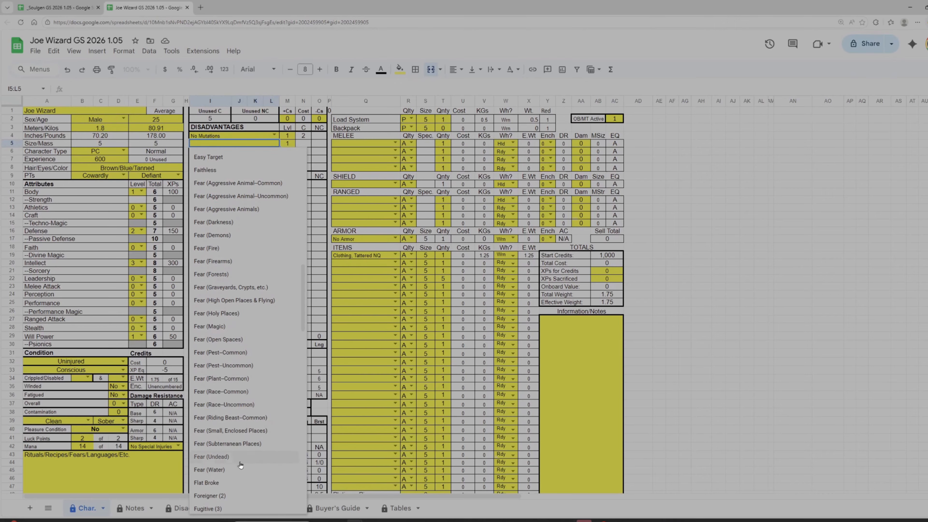
scroll(258, 452, down, 2)
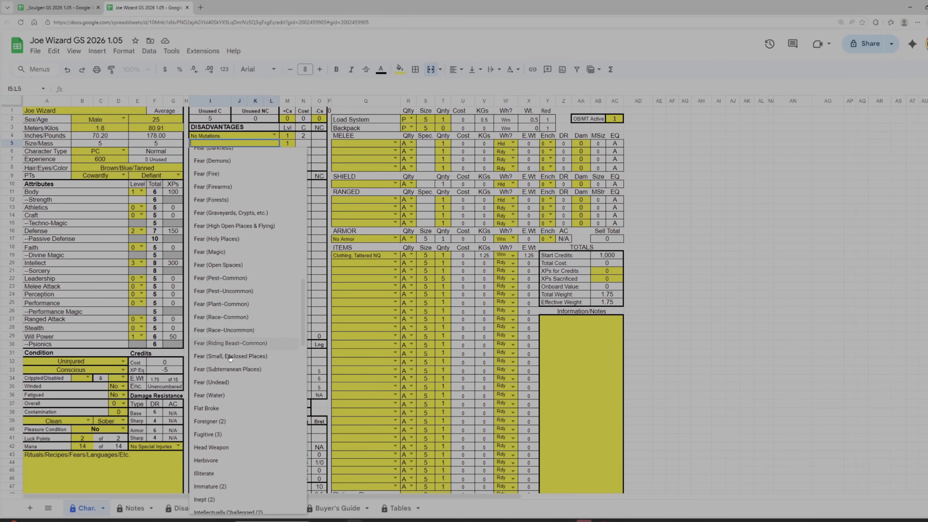
click(224, 383)
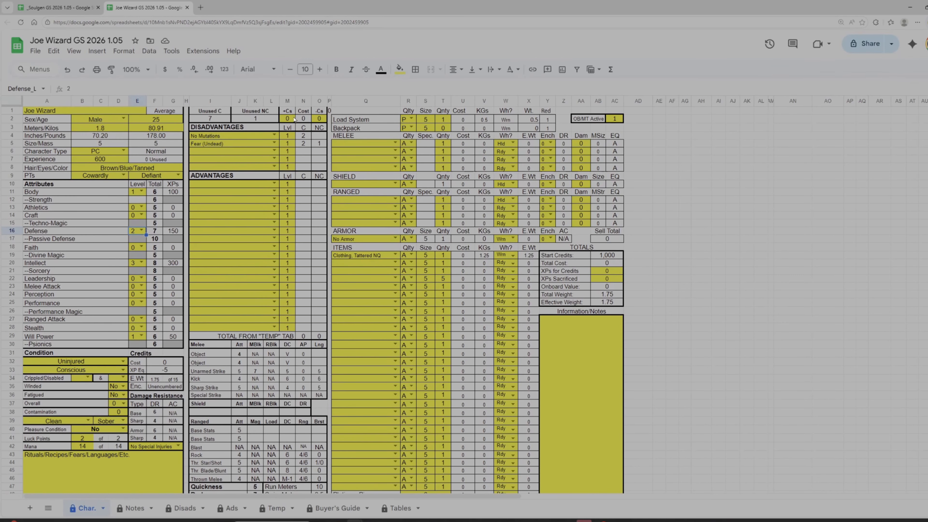
- Lower the Defense level to 1 and set the +Cs value to 1 to buy an extra C point
click(142, 231)
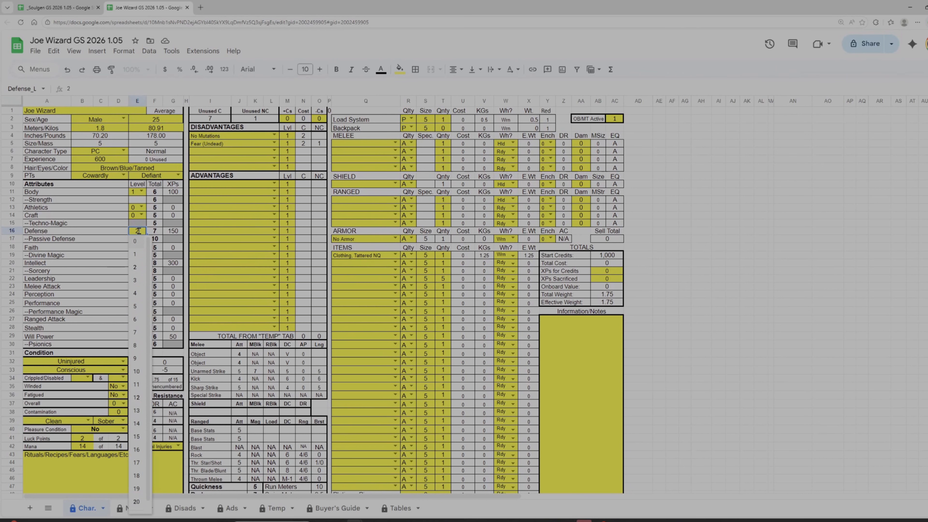
click(135, 254)
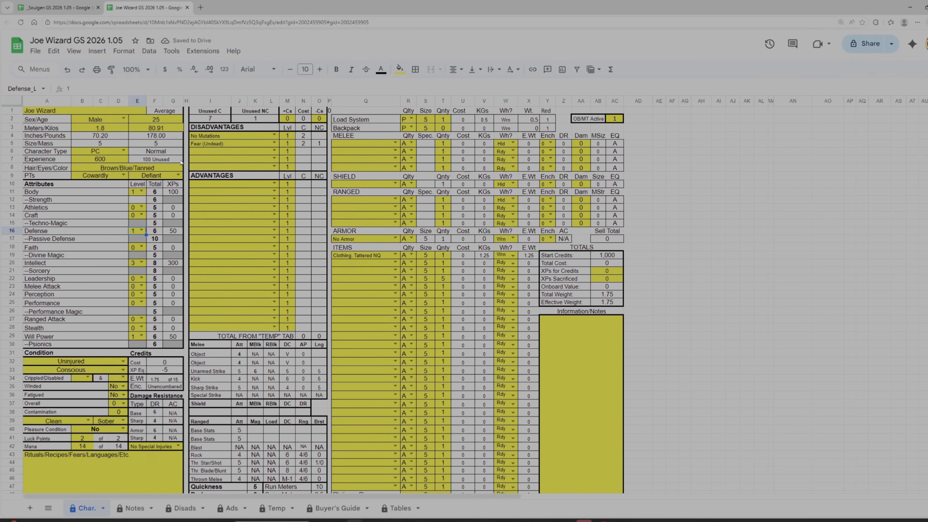
click(291, 119)
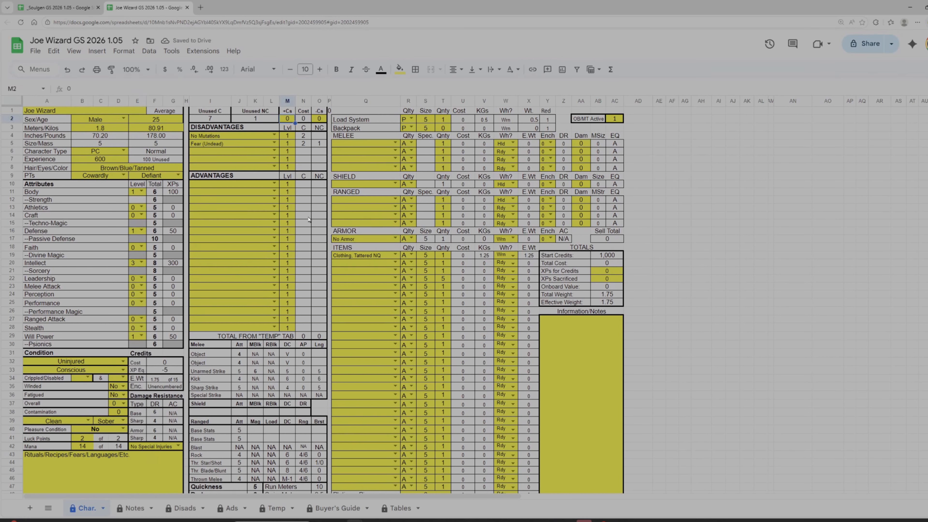
text(1)
key(Return)
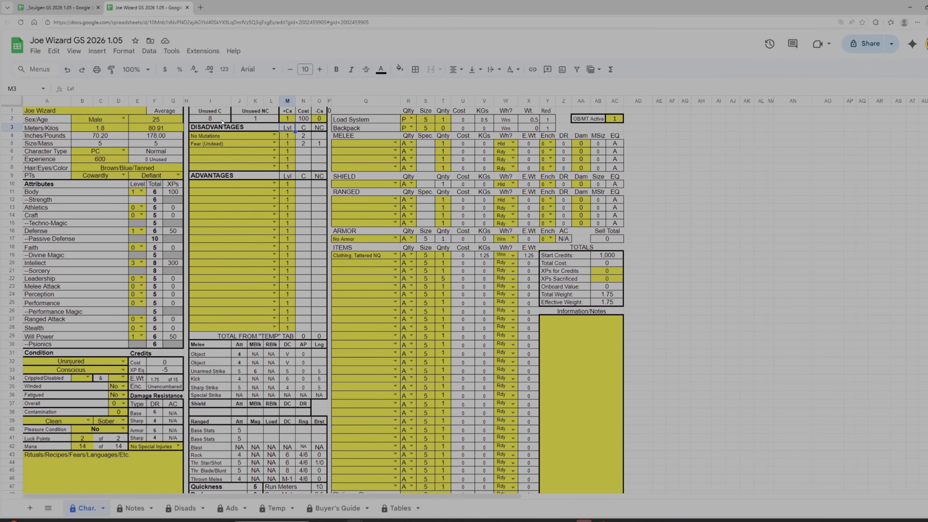
- Set the -Cs value to 2 to convert C points into NC points
click(319, 119)
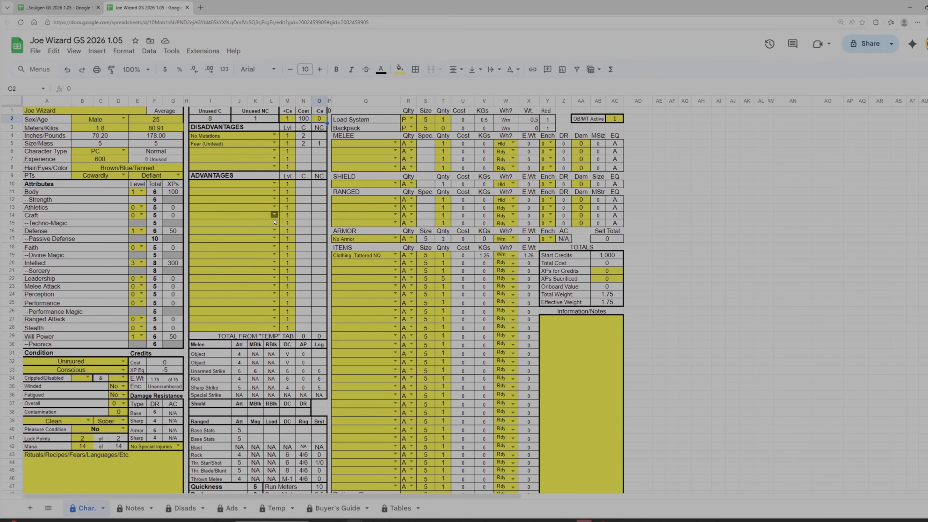
text(2)
key(Return)
- Choose "Casting, Sorcery (5)" as the character's first advantage and set its level to 3
click(219, 187)
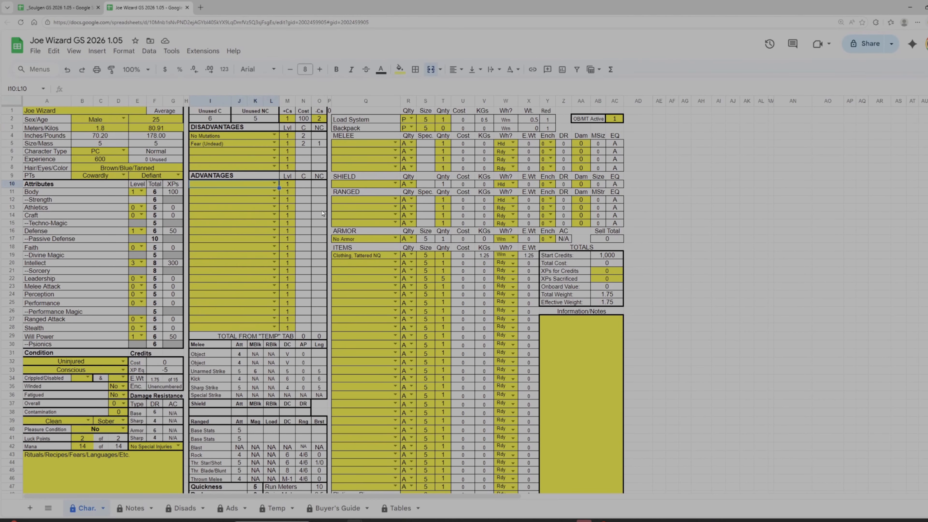
click(274, 184)
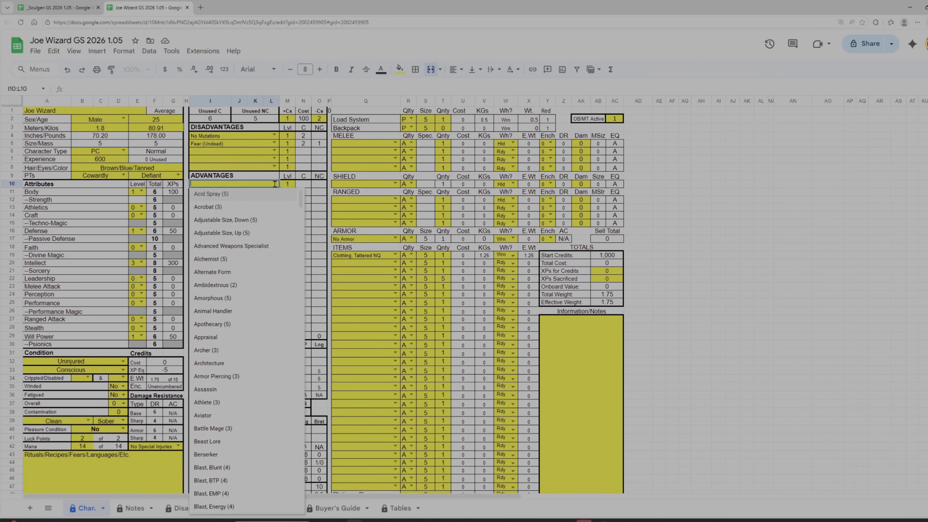
scroll(261, 306, down, 10)
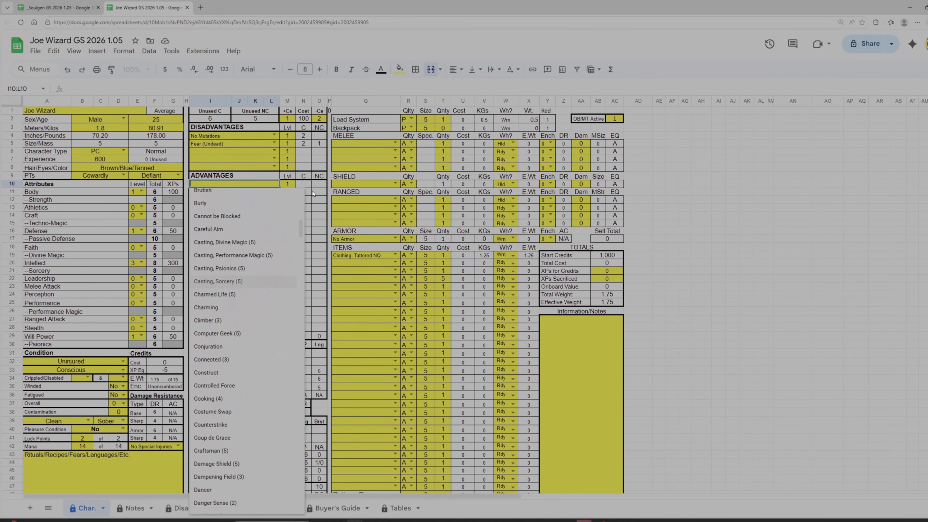
key(Escape)
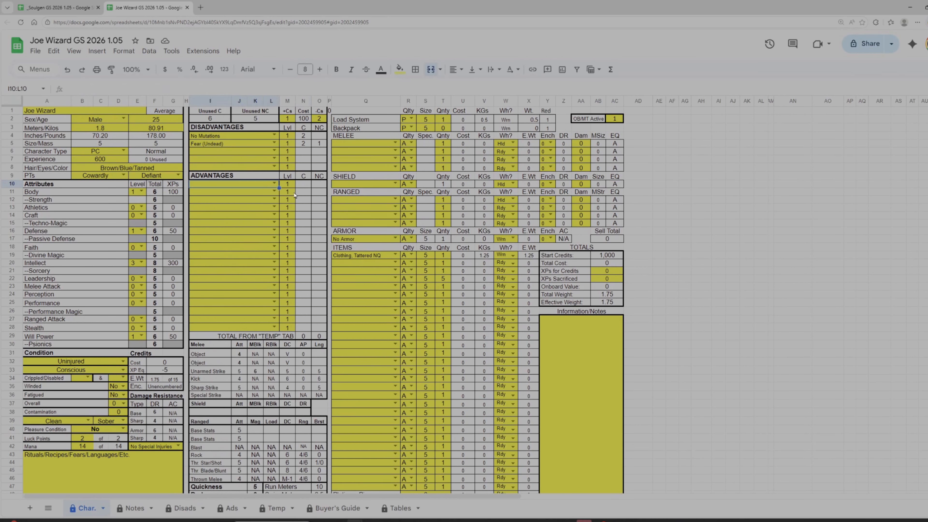
text(sor)
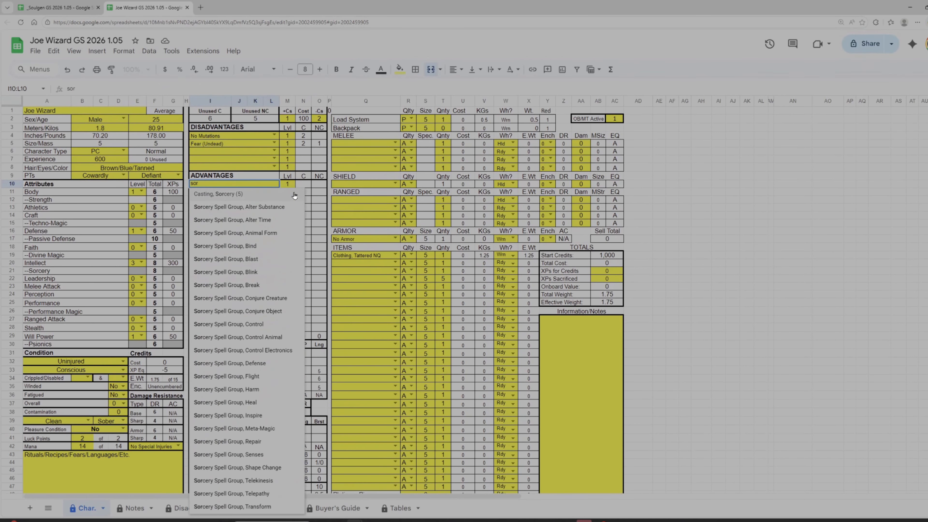
click(236, 198)
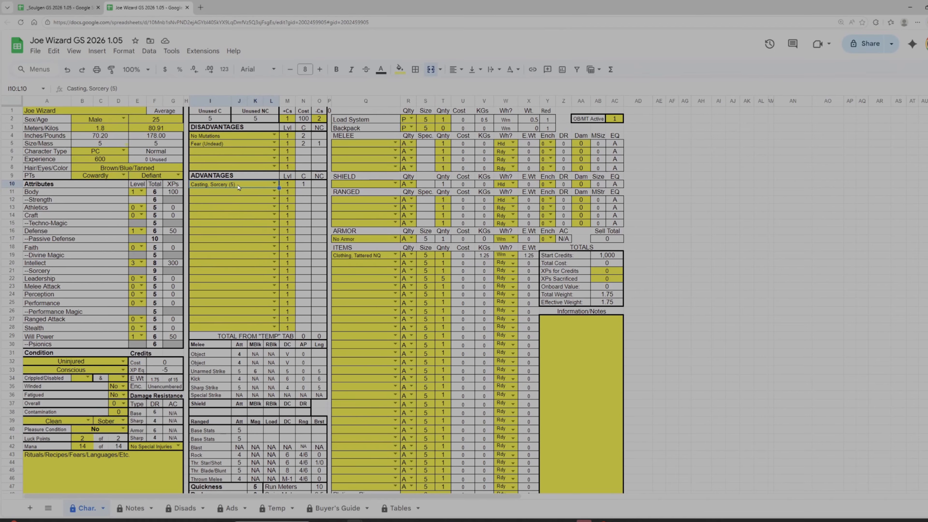
key(Tab)
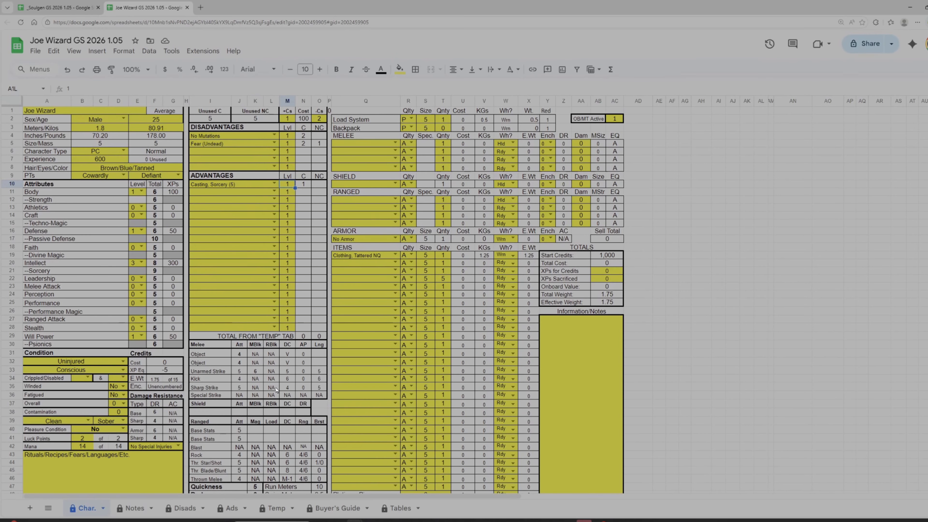
text(3)
key(Return)
- Add the Sorcery Spell Group advantages Harm, Heal and Defense in the three rows below Casting, Sorcery
click(248, 192)
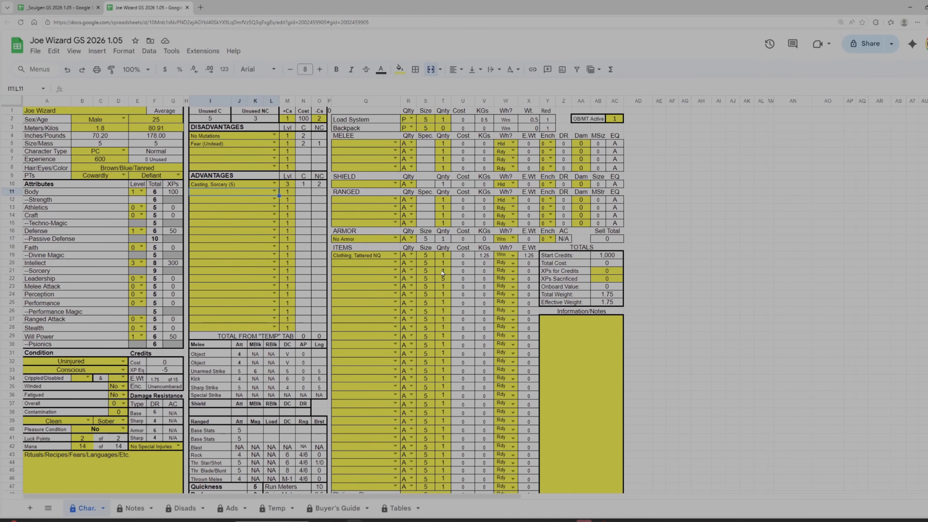
text(sorc)
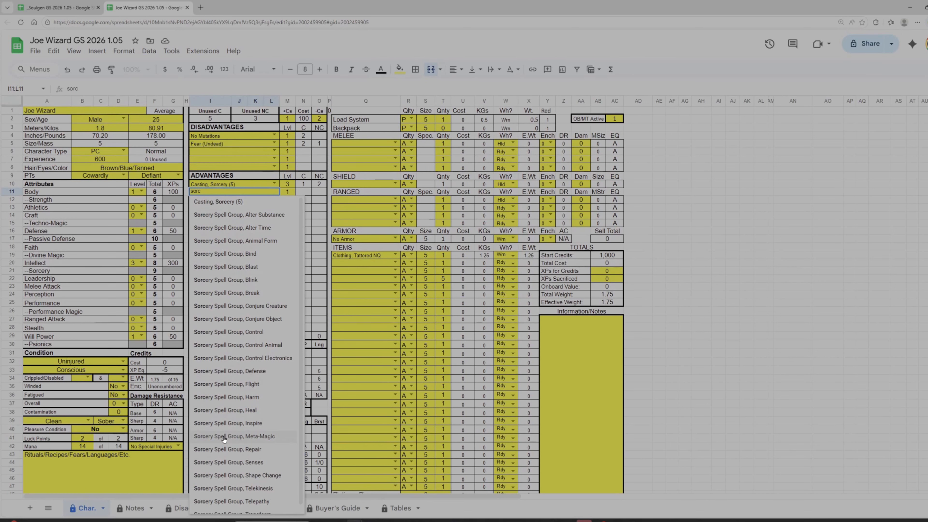
click(244, 402)
key(Down)
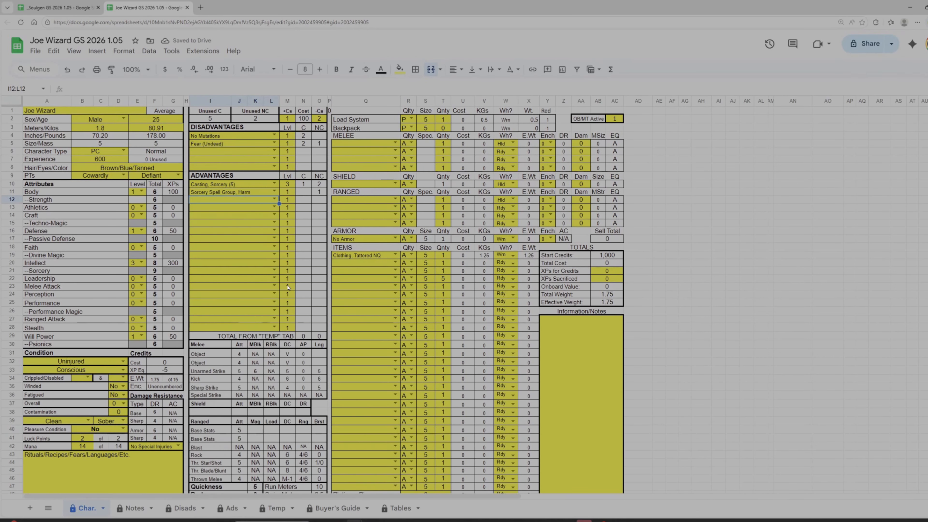
text(sorc)
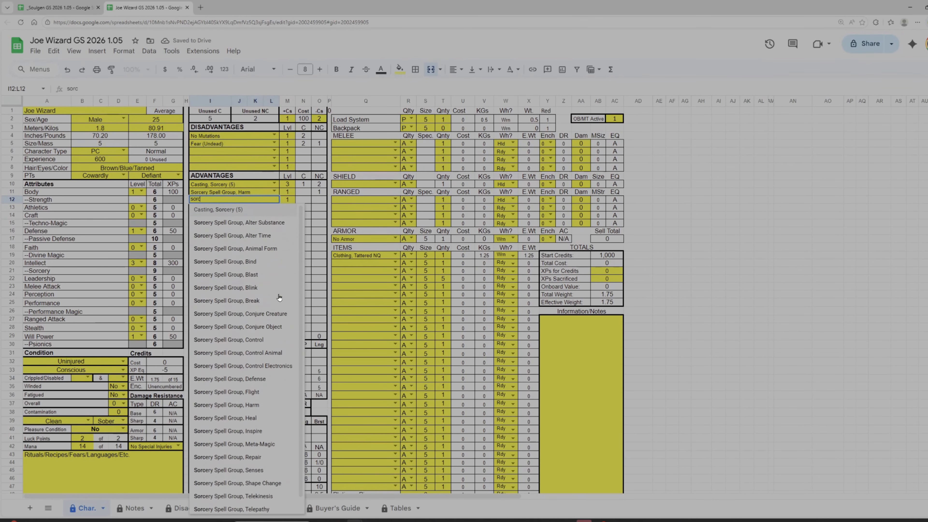
click(258, 418)
key(Down)
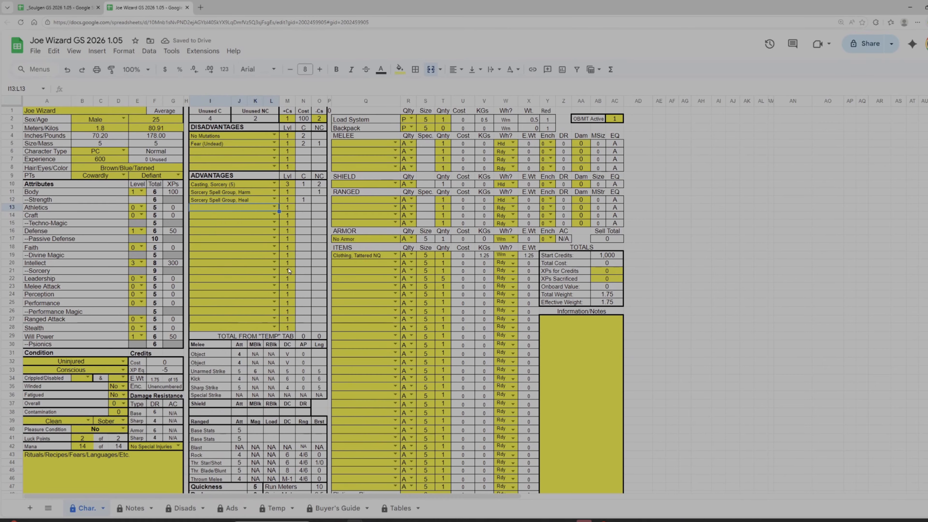
text(sorc)
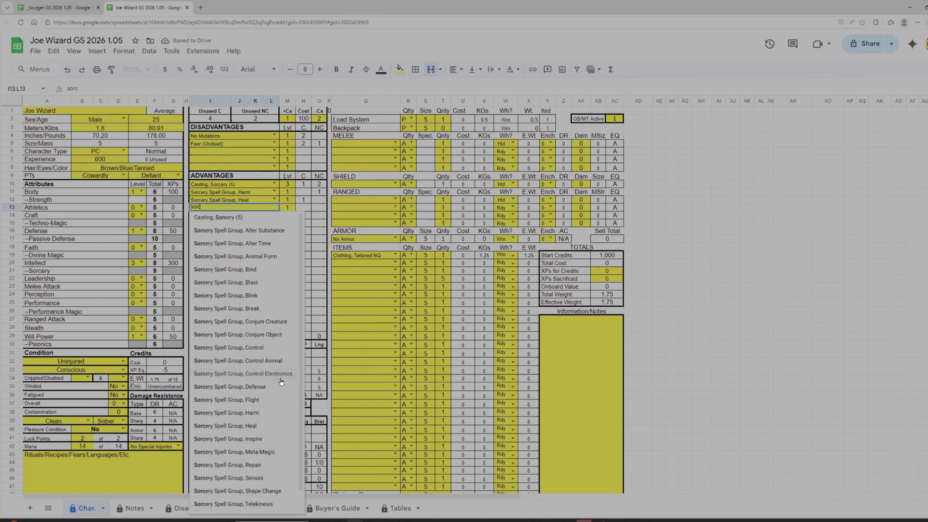
click(258, 388)
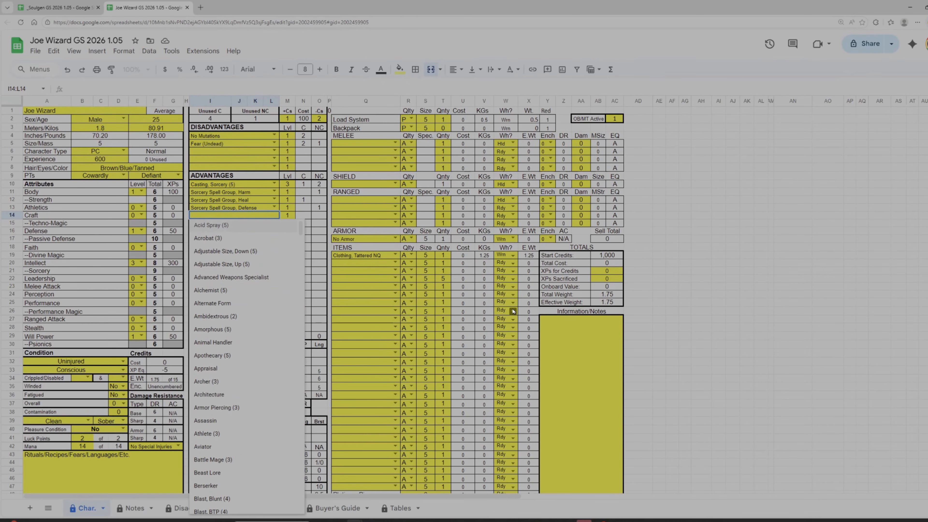
- Try "Physical Beauty (5)" as the fifth advantage, and clear it again
text(phy)
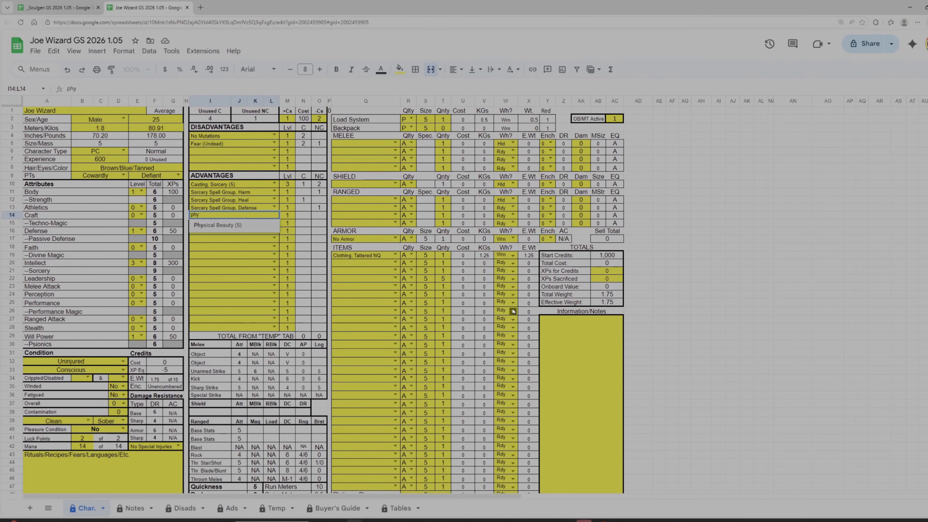
click(244, 225)
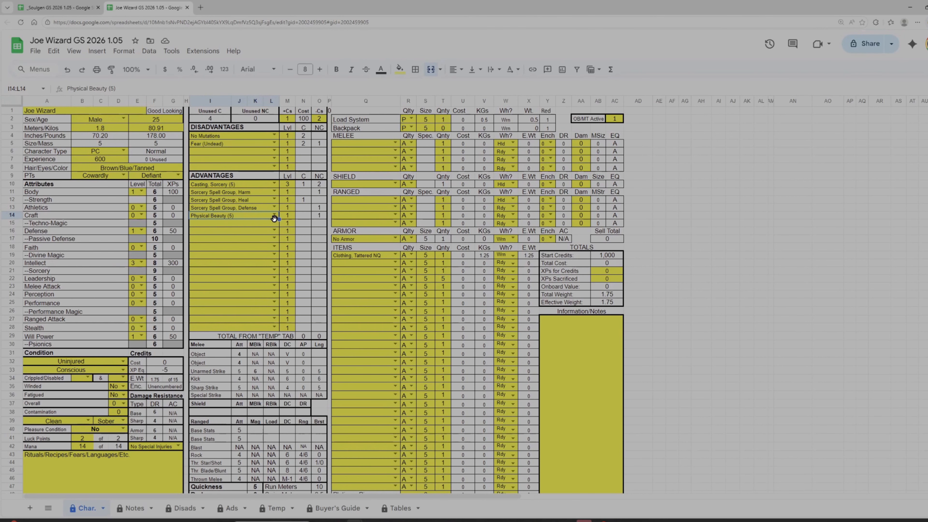
key(Delete)
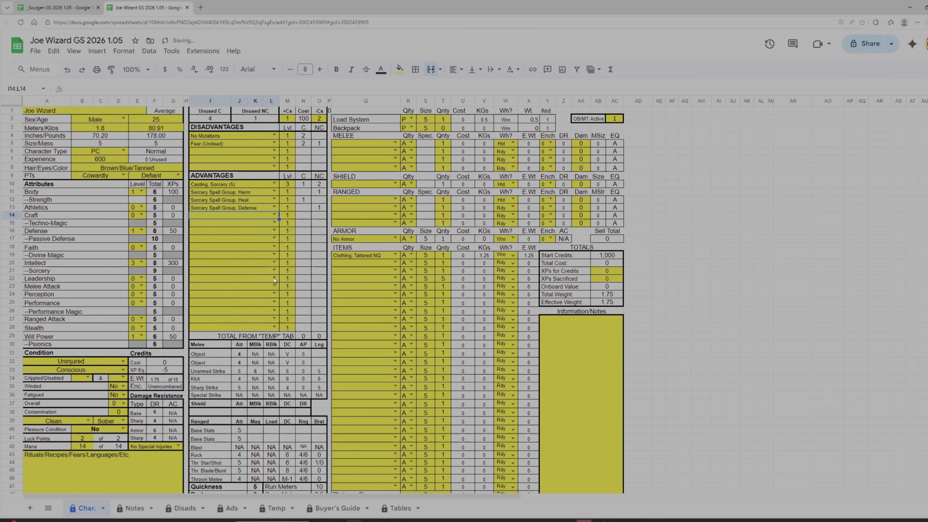
- Choose "Unattractive (2)" as the character's third disadvantage and set its level to 2
click(252, 151)
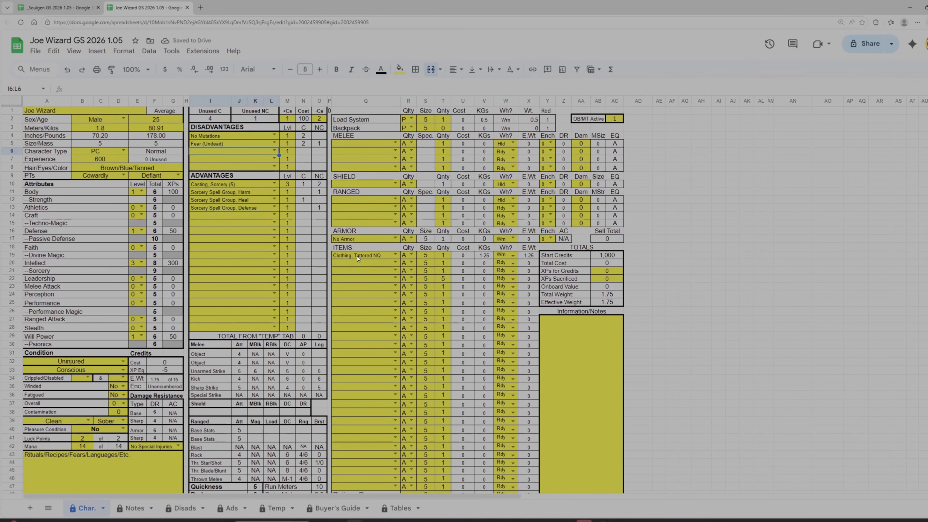
text(unat)
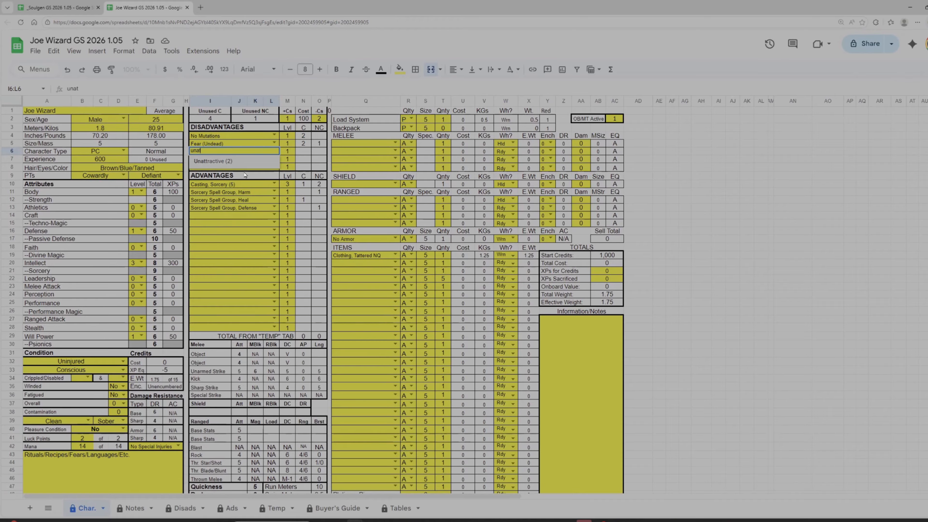
click(237, 163)
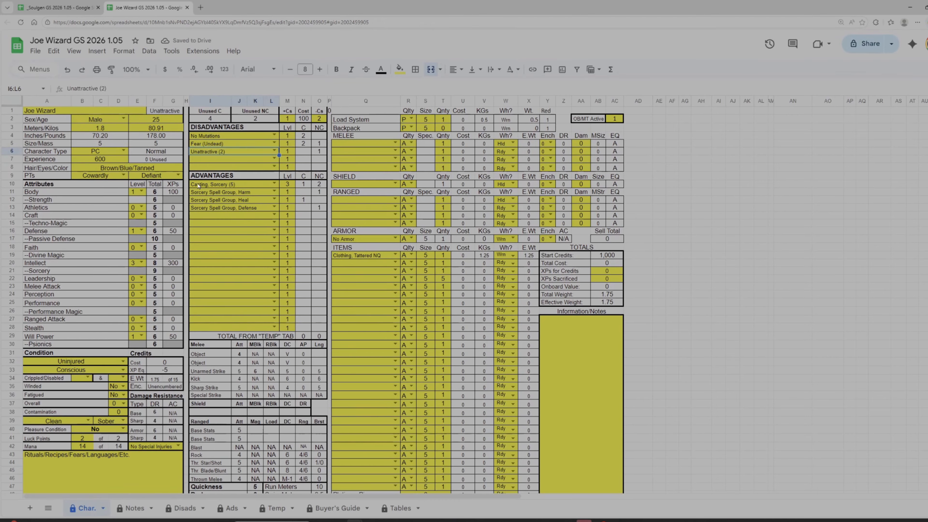
click(287, 152)
text(2)
key(Return)
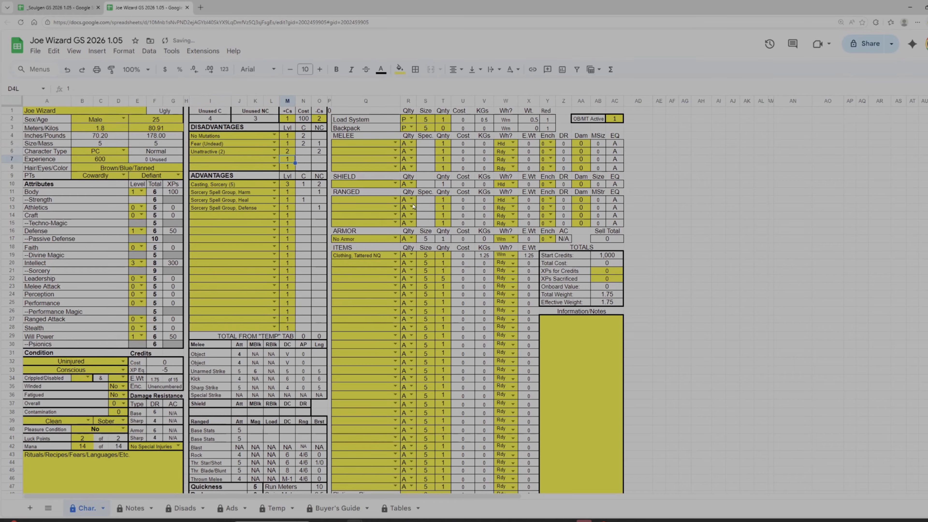
- Return the Unattractive disadvantage's level to 1 and clear the disadvantage from its row
click(288, 152)
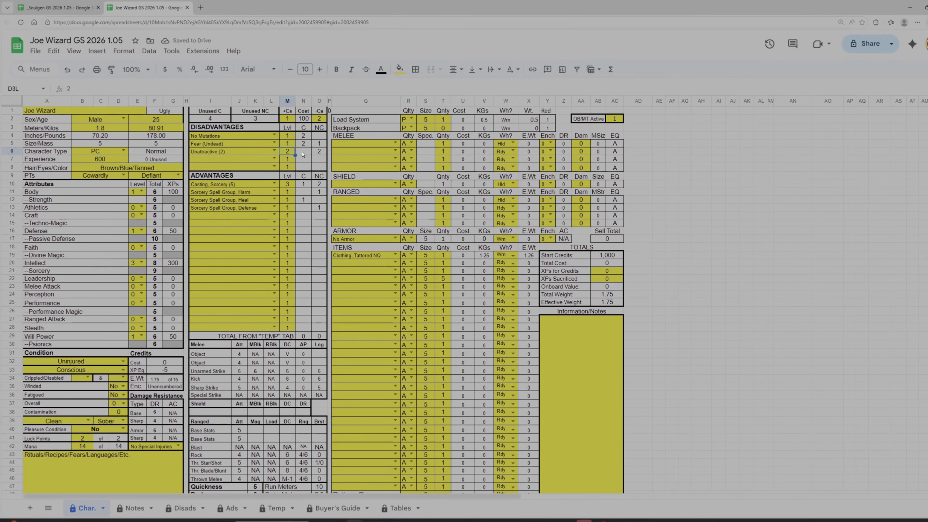
text(1)
key(Return)
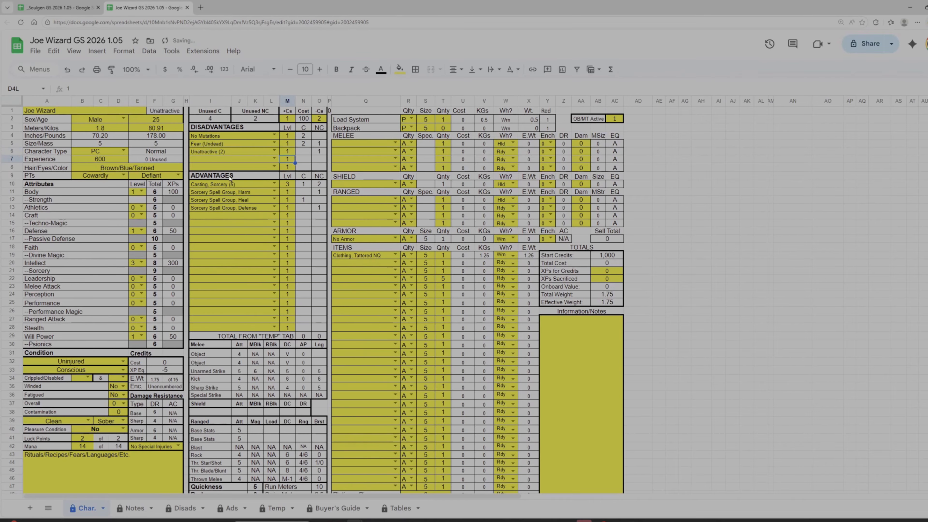
click(252, 152)
key(Delete)
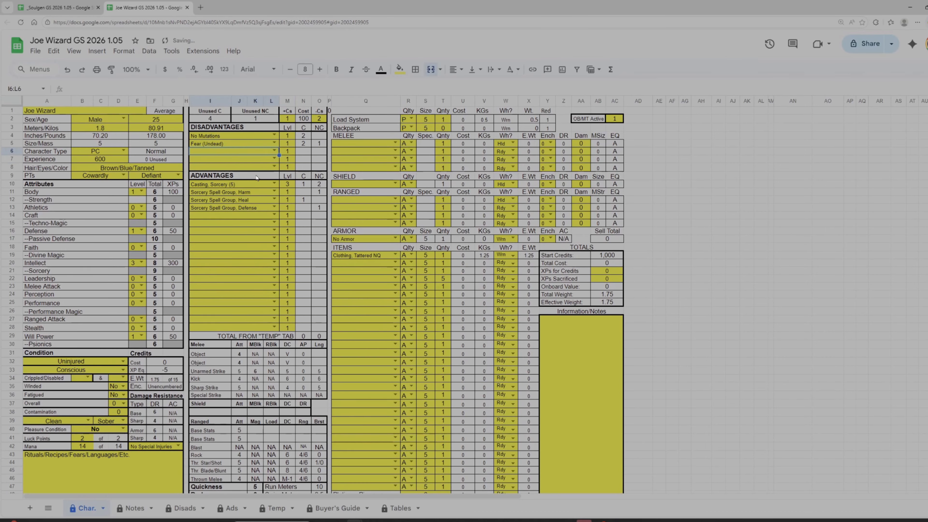
- Choose "Physical Beauty (5)" as the fifth advantage, below Sorcery Spell Group, Defense
click(254, 215)
text(phy)
click(209, 231)
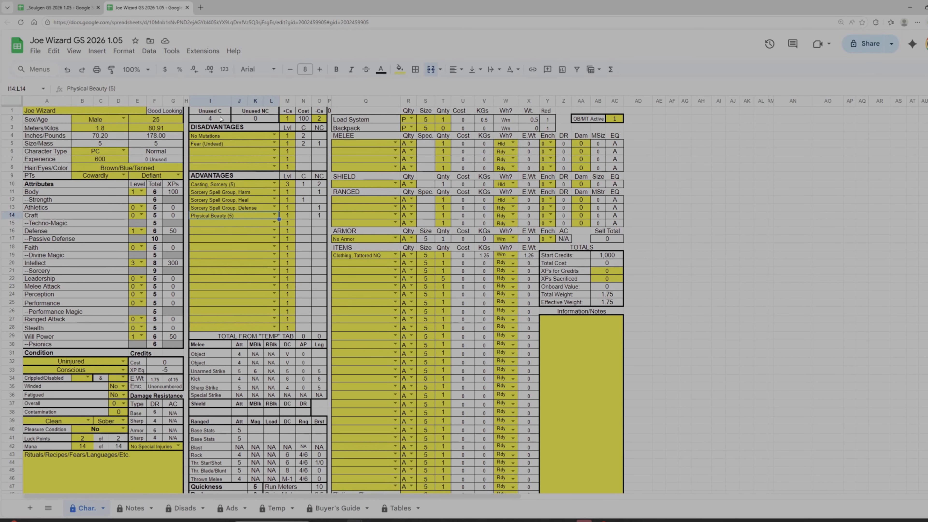
- Choose "Unarmed Fighter (3)" as the sixth advantage and set its level to 2
click(224, 224)
text(unar)
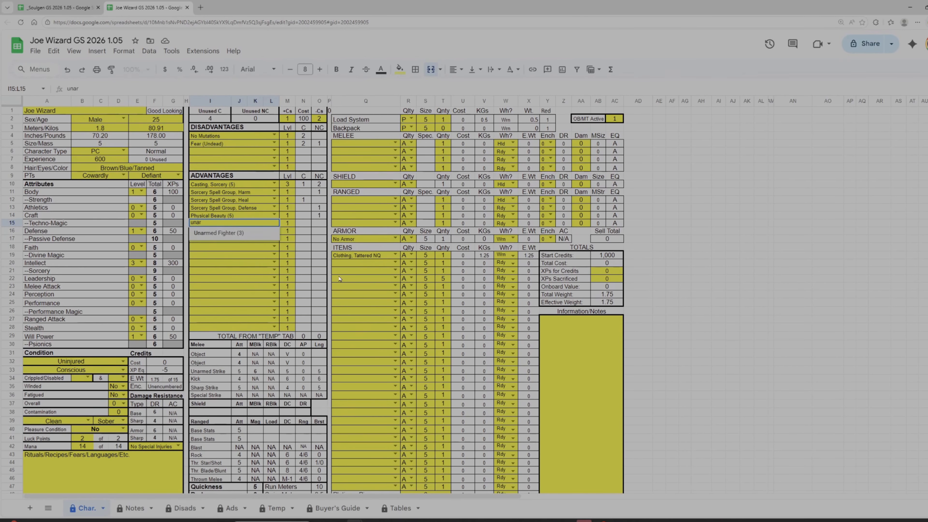
click(249, 236)
click(287, 224)
text(2)
key(Return)
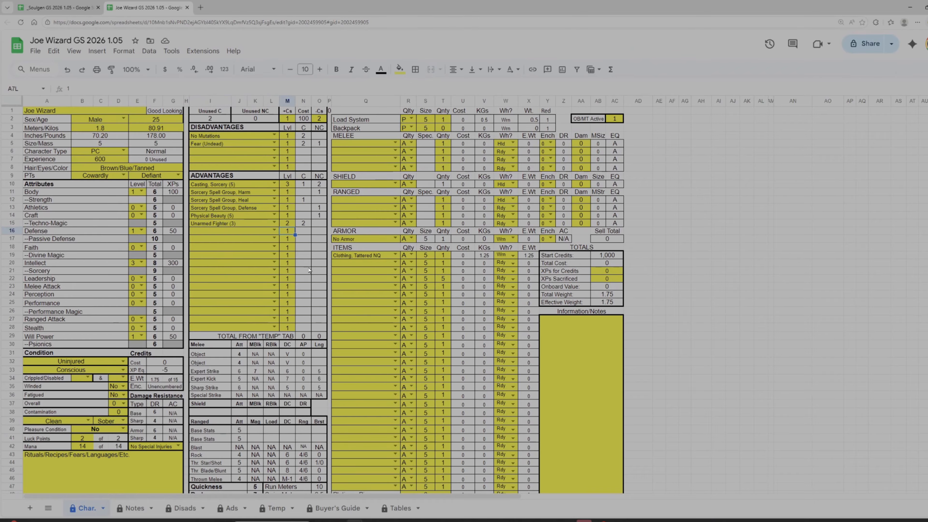
- Choose "Acrobat (3)" as the seventh advantage and set its level to 2
click(232, 233)
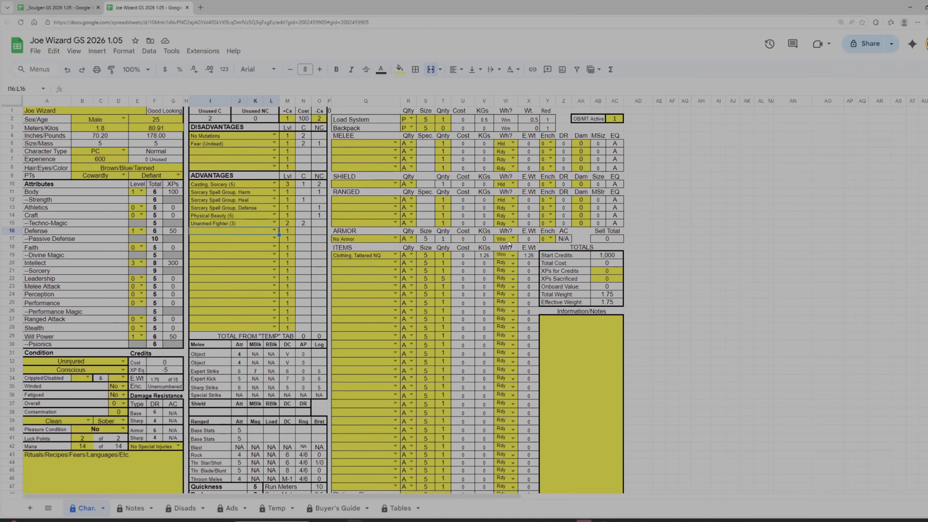
text(acr)
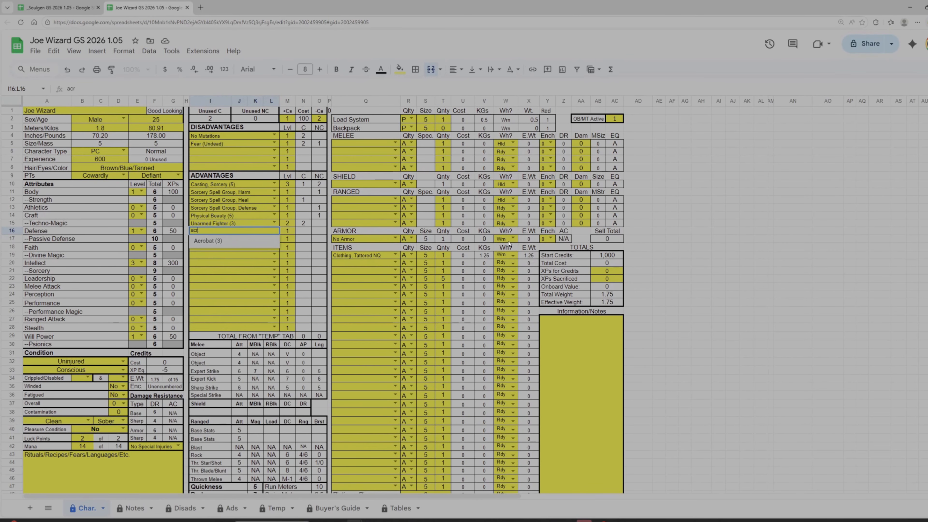
click(221, 244)
click(287, 231)
text(2)
key(Return)
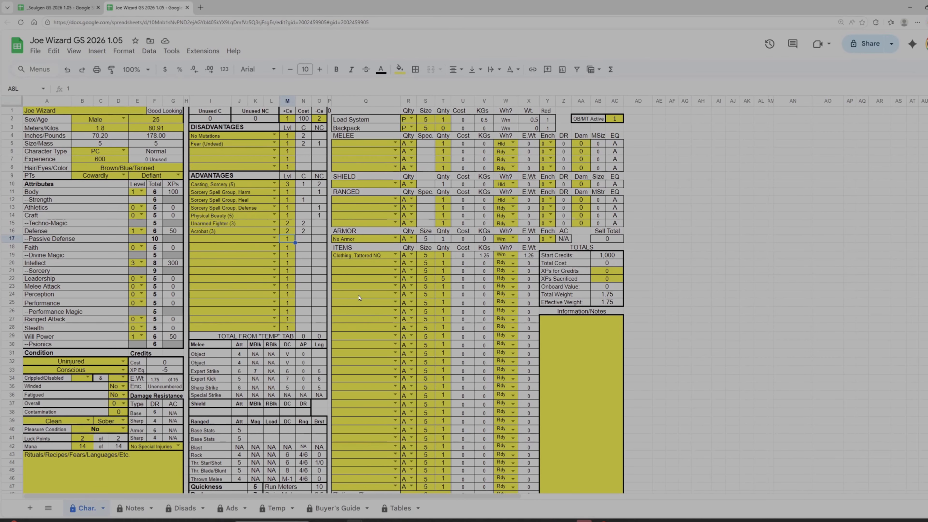
- Clear the Acrobat advantage from its row and reset that row's level to 1
key(Up)
key(Left)
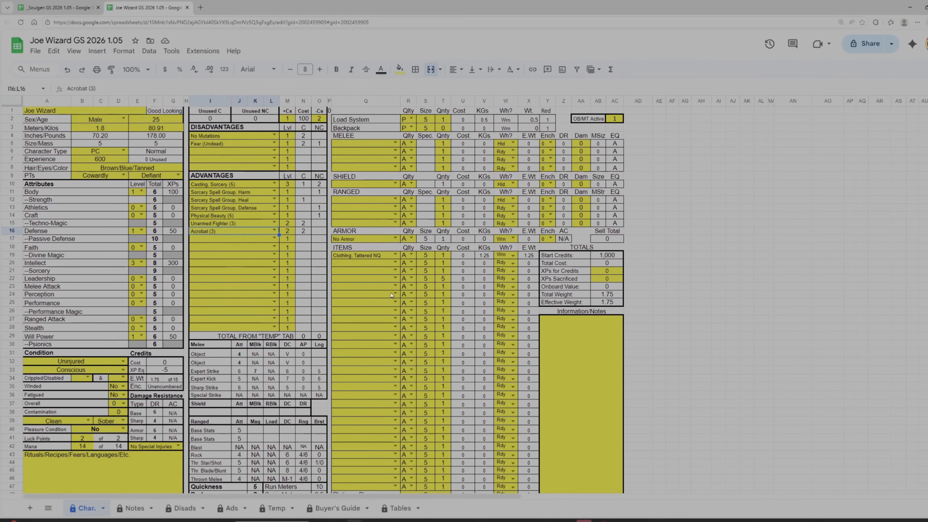
key(Delete)
key(Right)
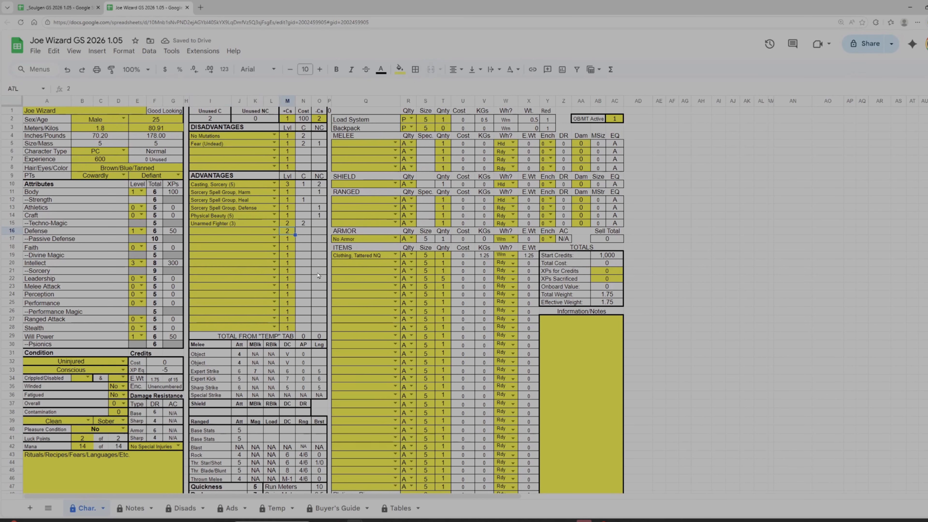
text(1)
key(Return)
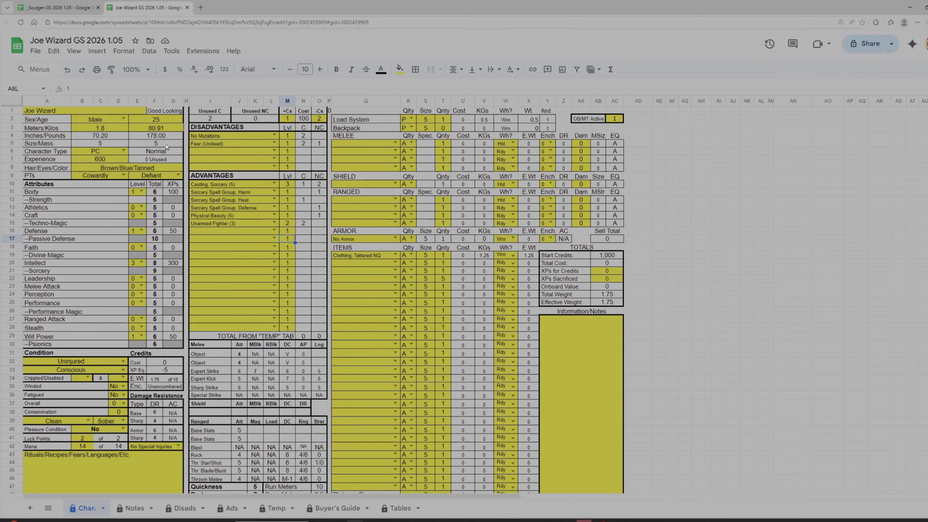
- Choose "Stature, Small (4)" as the seventh advantage, below Unarmed Fighter
click(240, 233)
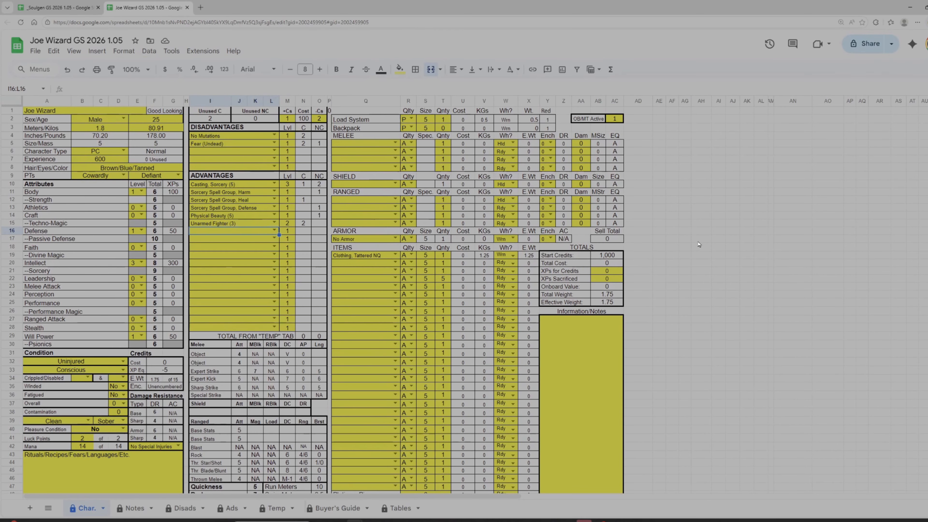
text(stat)
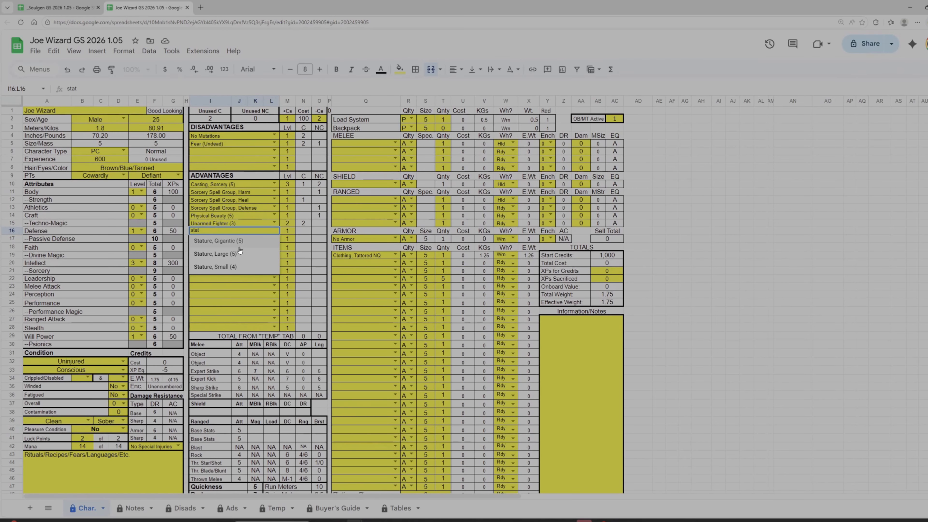
click(231, 268)
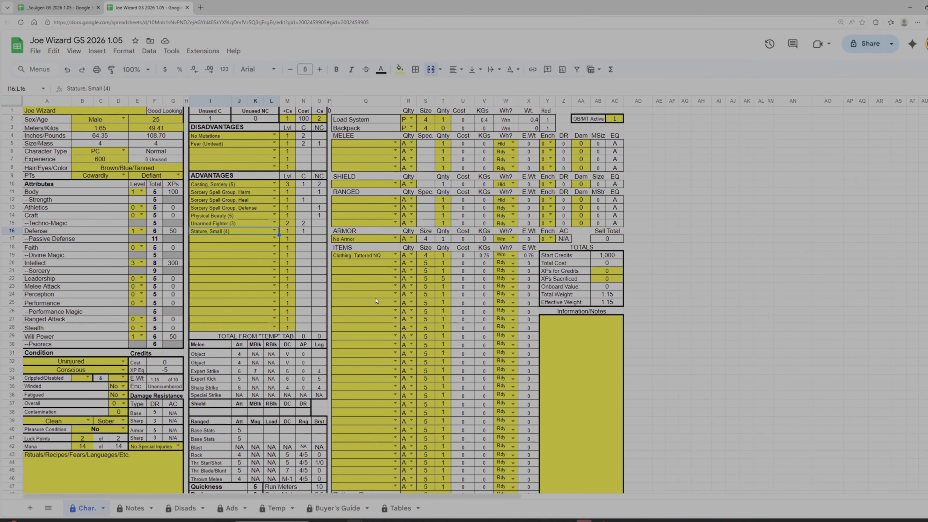
- Replace the seventh advantage with "Stature, Large (5)" and clear it from its row again
text(stat)
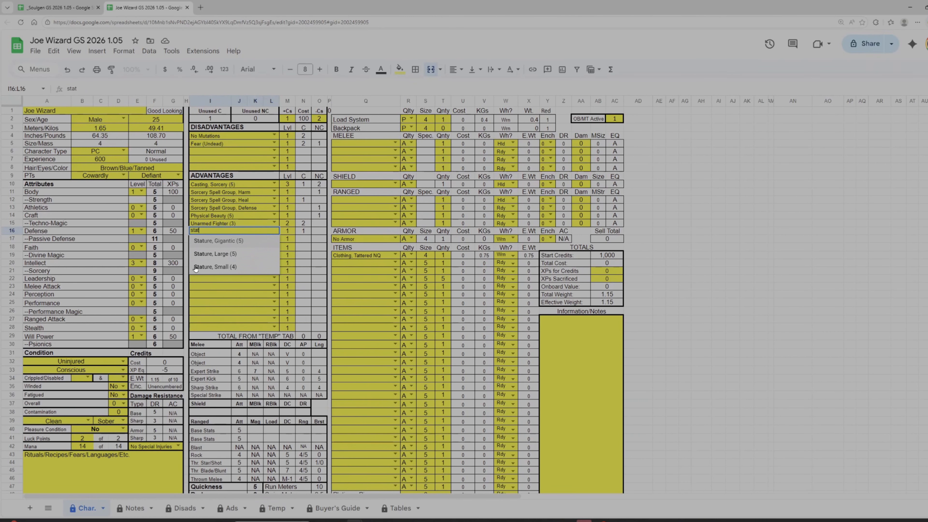
click(233, 254)
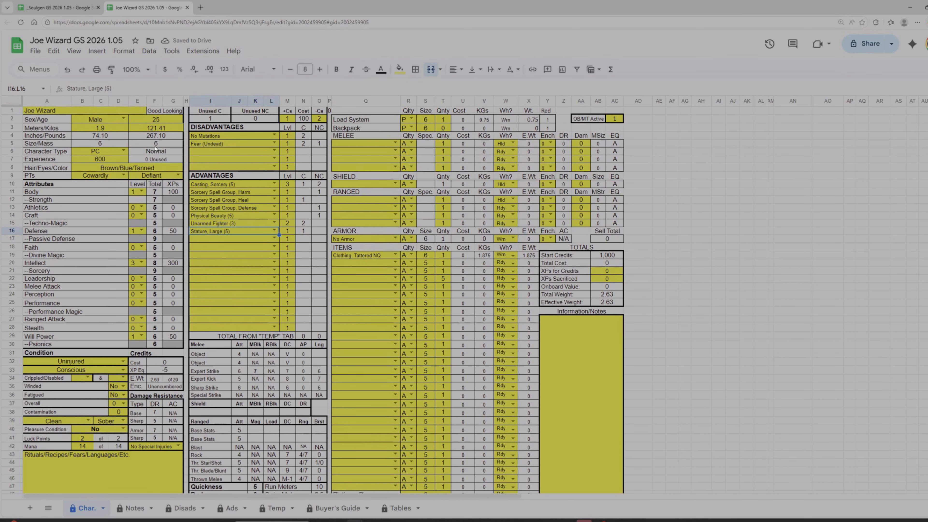
key(Delete)
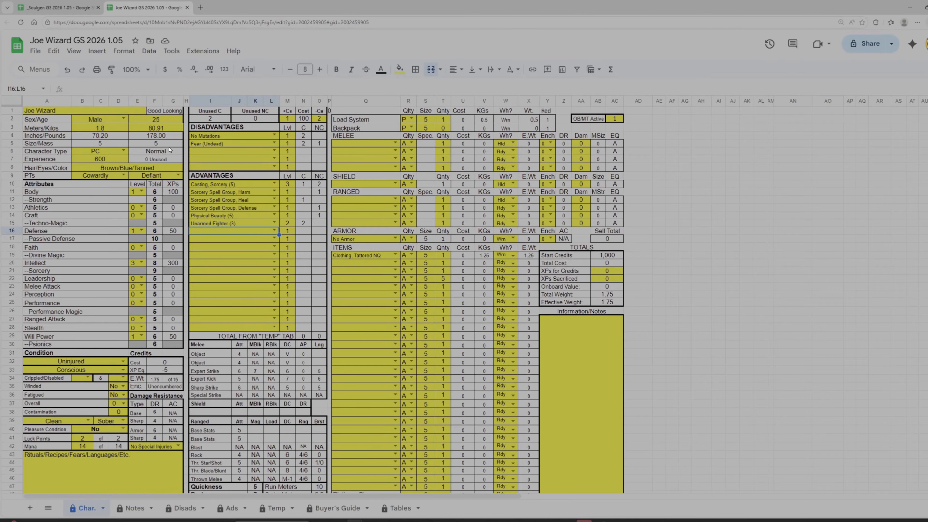
- Set the character's weight to 65 kilos and check the formulas of the size and mass cells
click(161, 128)
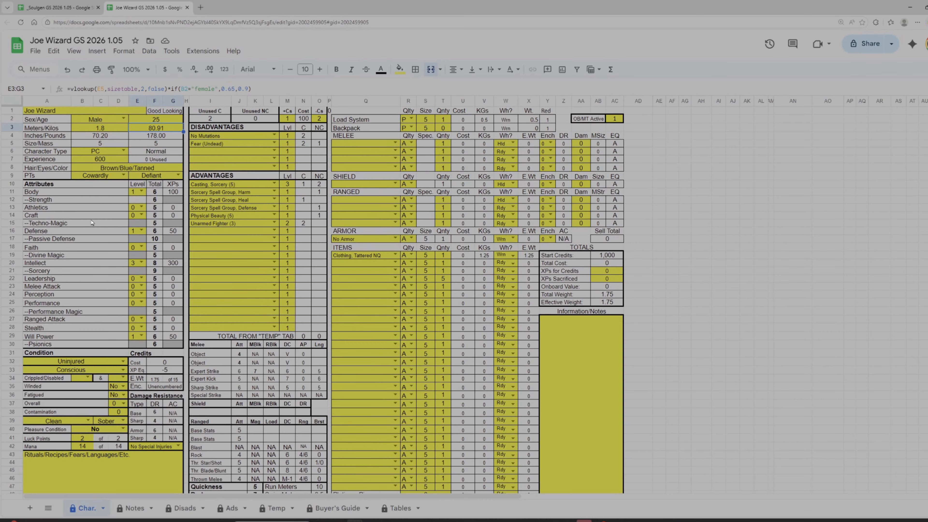
text(65)
key(Return)
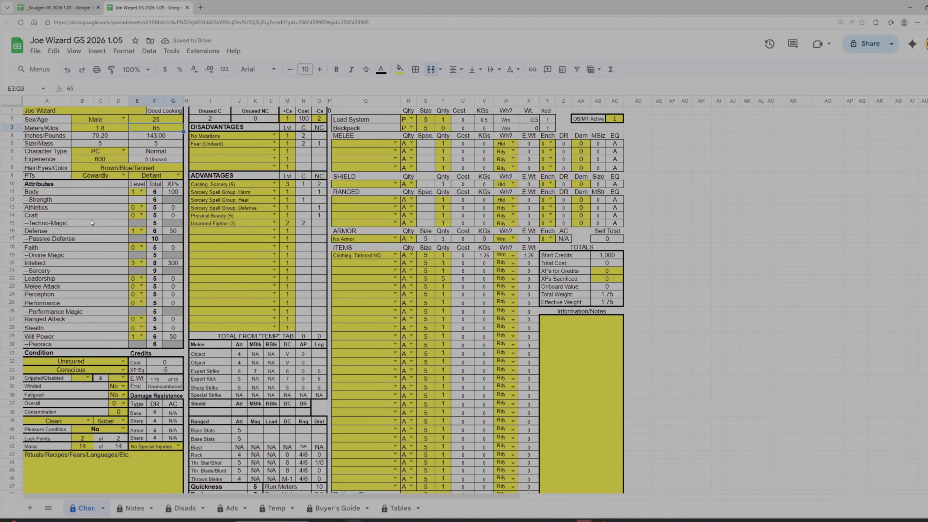
key(Down)
key(Left)
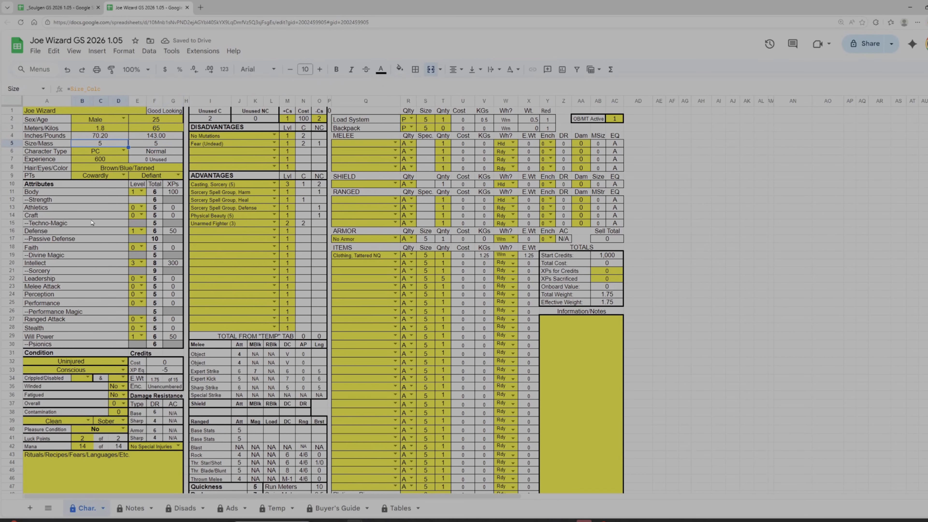
key(Right)
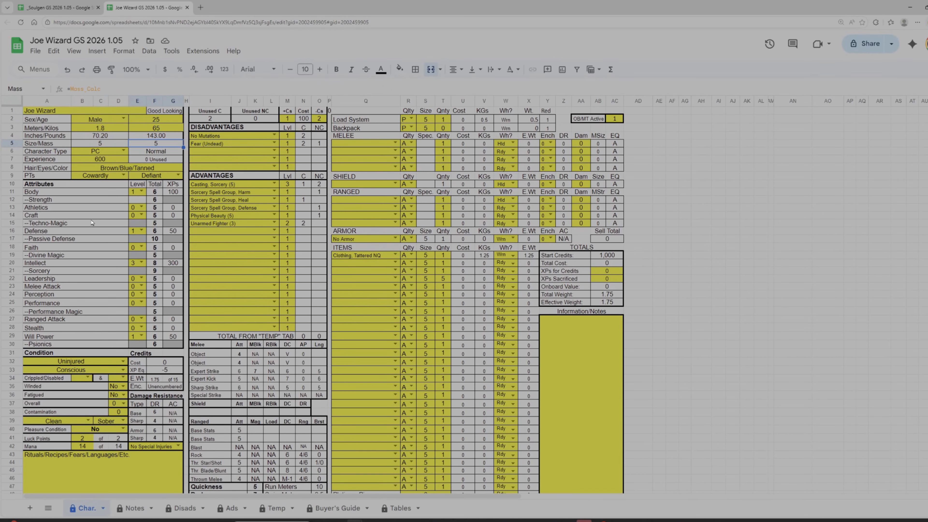
- Lower the character's weight to 50 kilos and check the mass cell
key(Up)
key(Up)
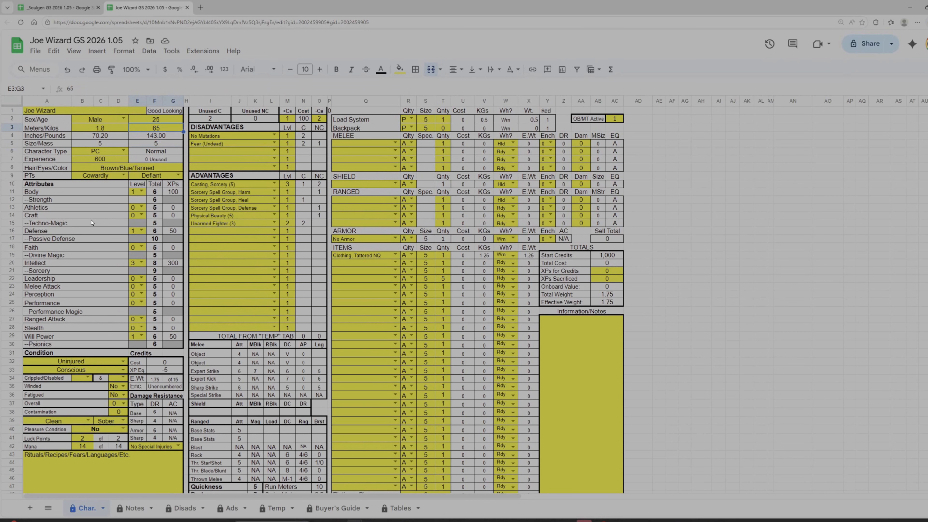
text(50)
key(Return)
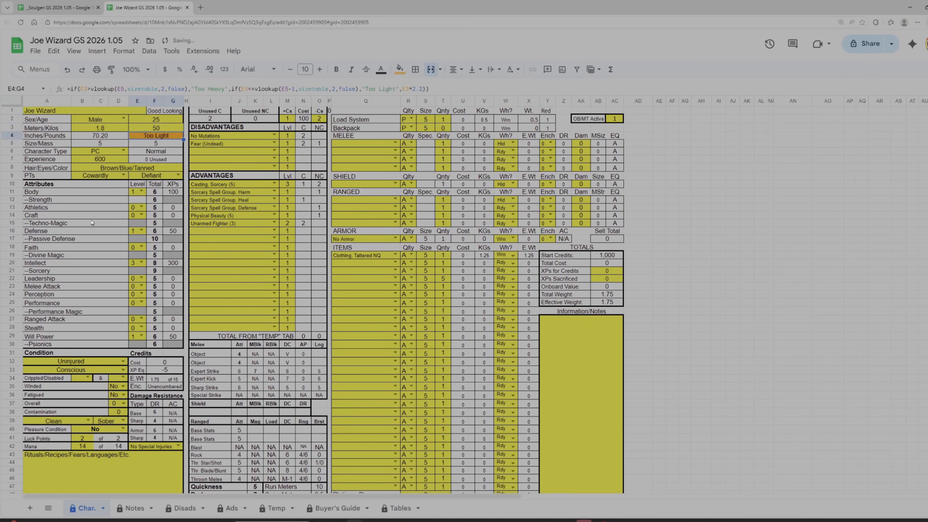
key(Down)
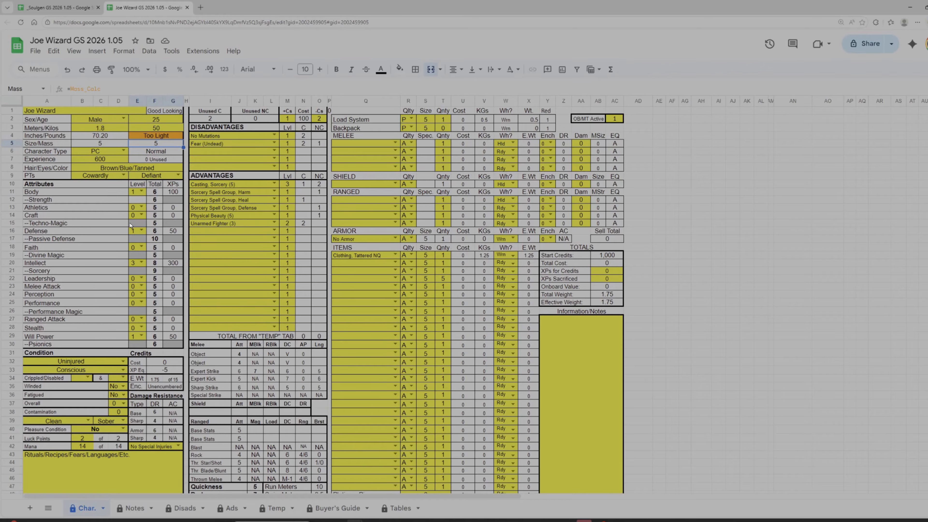
- Choose "Stature, Small (4)" again in the empty advantage row below Unarmed Fighter
click(234, 231)
text(stat)
click(225, 267)
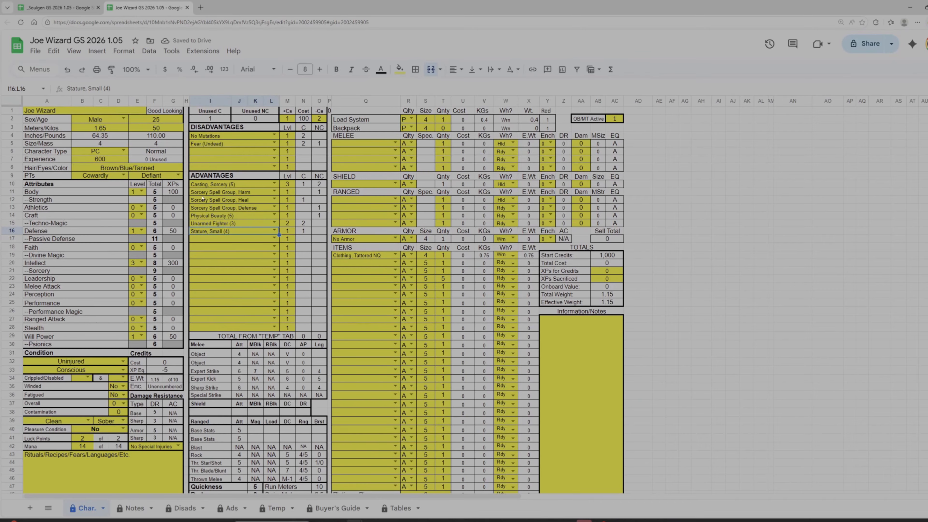
- Set the character's weight to 20 kilos
click(168, 128)
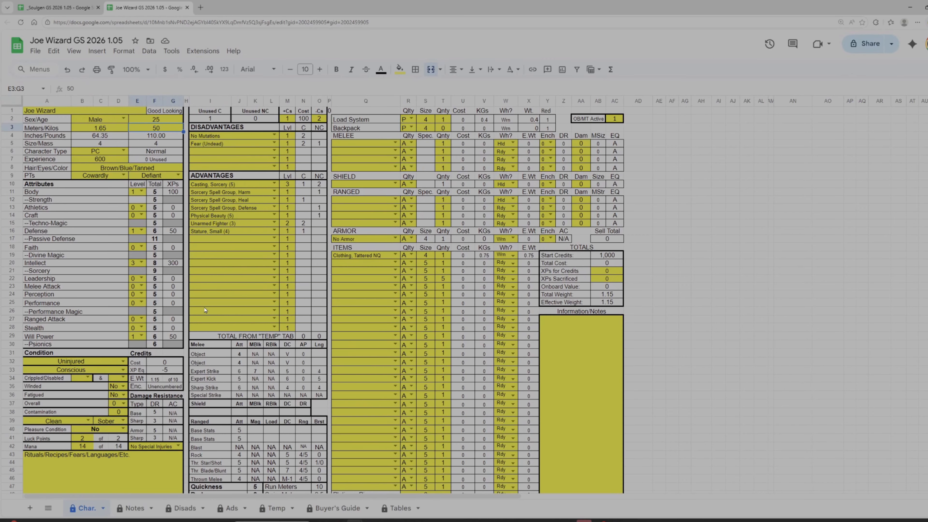
text(20)
key(Return)
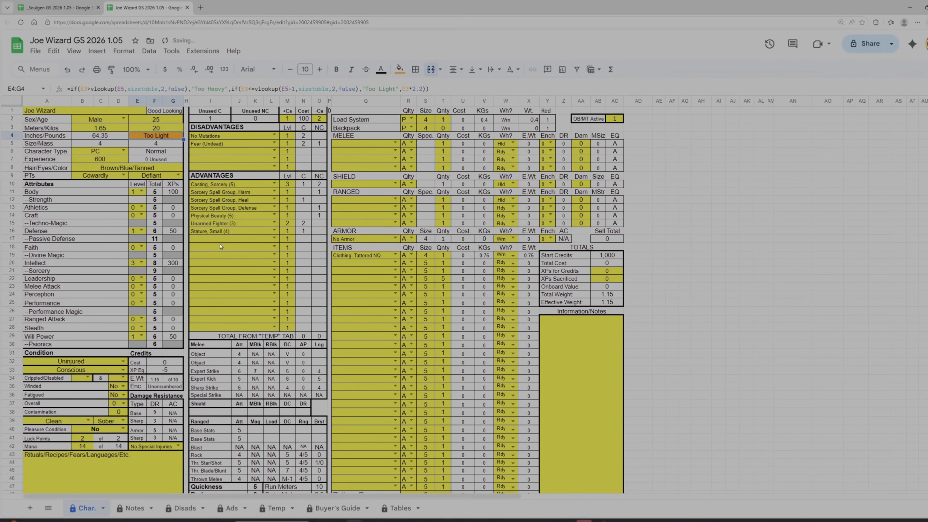
- Set the level of the Stature, Small advantage to 2
click(291, 224)
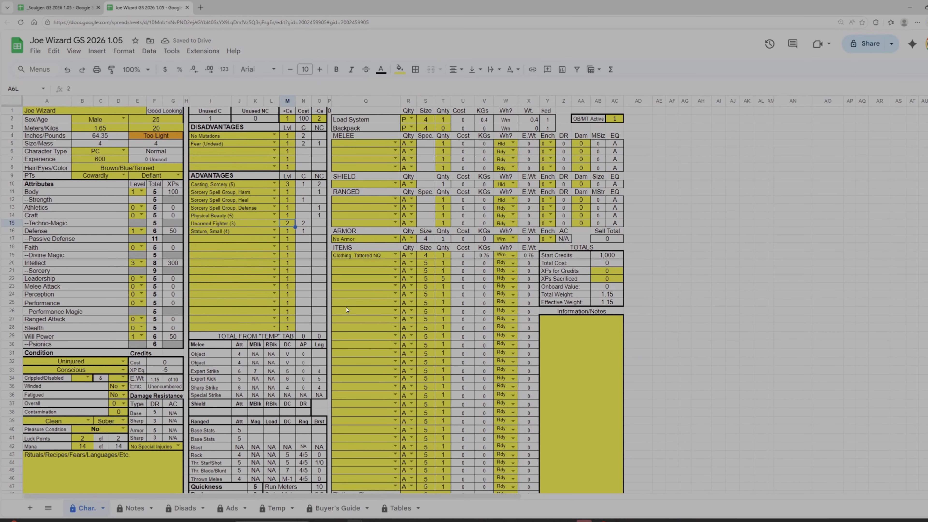
key(Down)
text(2)
key(Return)
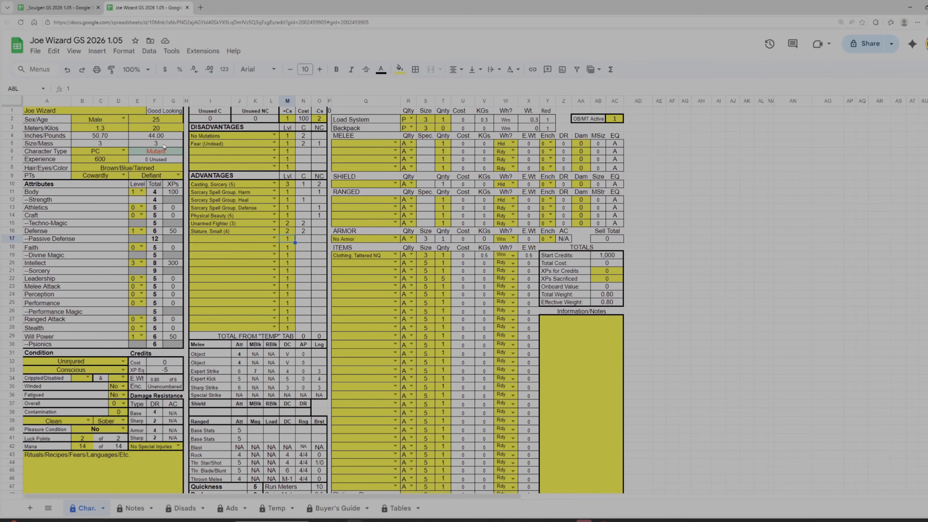
- Clear the Stature, Small advantage from its row and reset that row's level to 1
click(243, 231)
key(Delete)
key(Right)
key(Down)
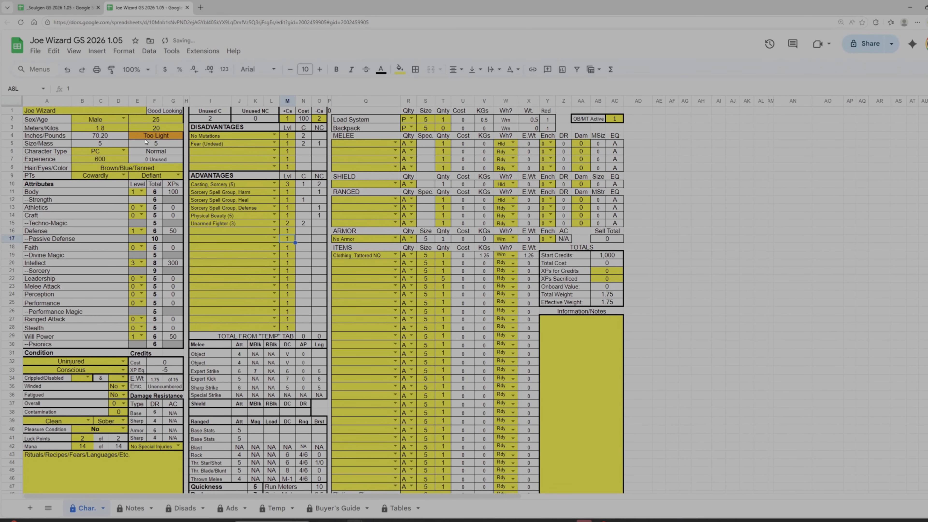
- Set the character's weight to 70 kilos
click(155, 130)
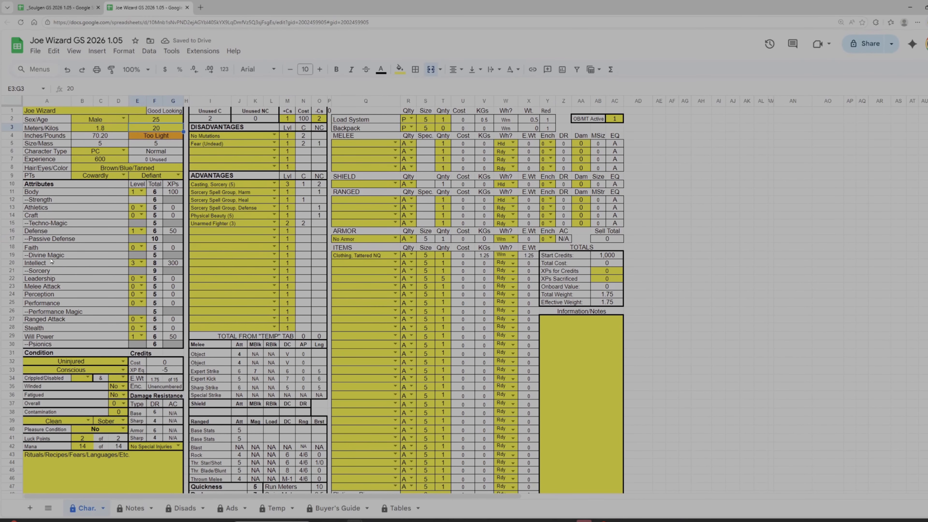
text(70)
key(Return)
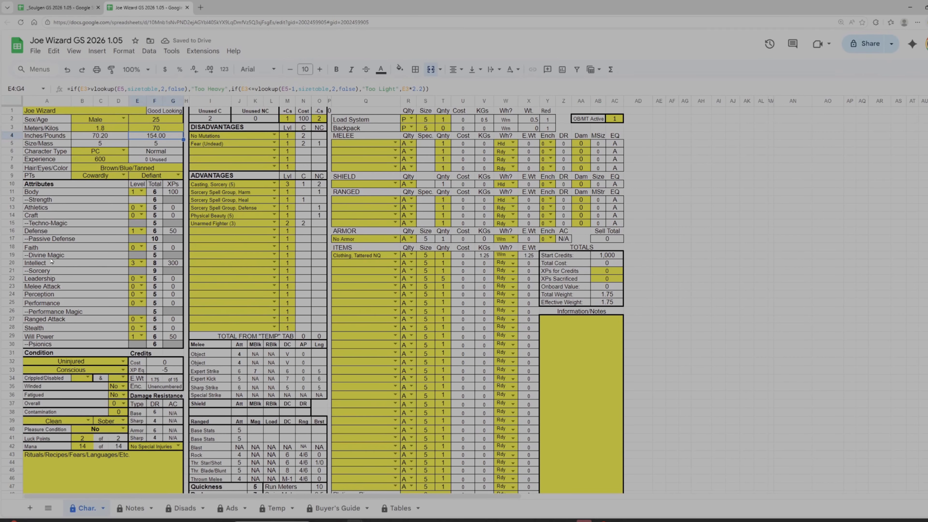
- Change the character's weight to 80 kilos
key(Up)
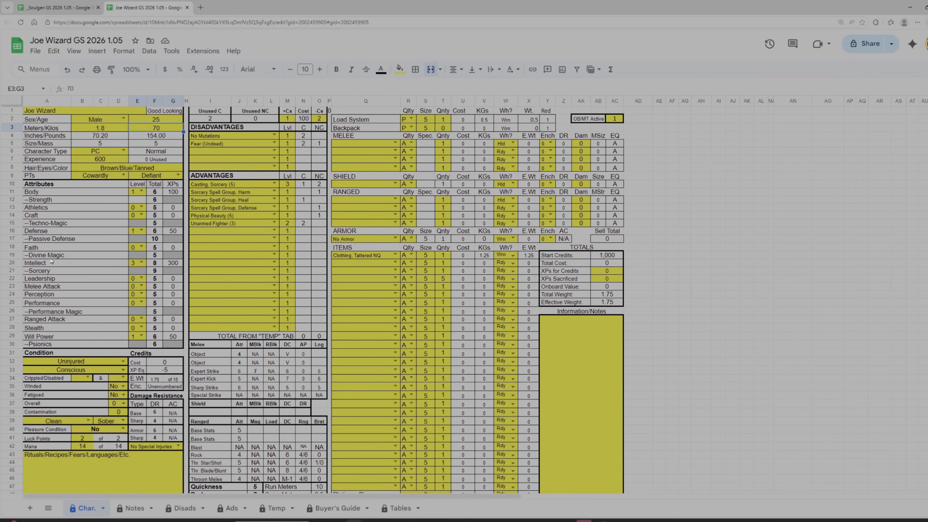
text(80)
key(Return)
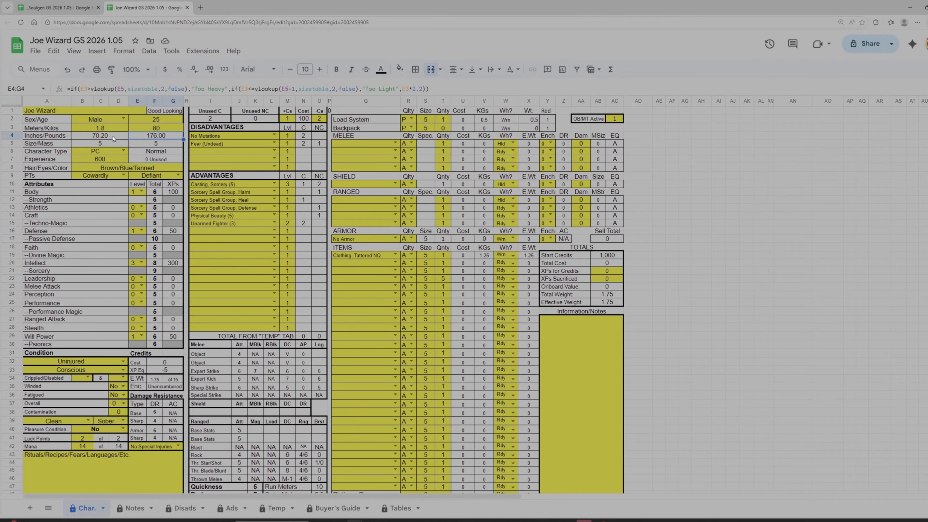
- Choose "Acrobat (3)" as the seventh advantage, below Unarmed Fighter, and set its level to 2
click(230, 231)
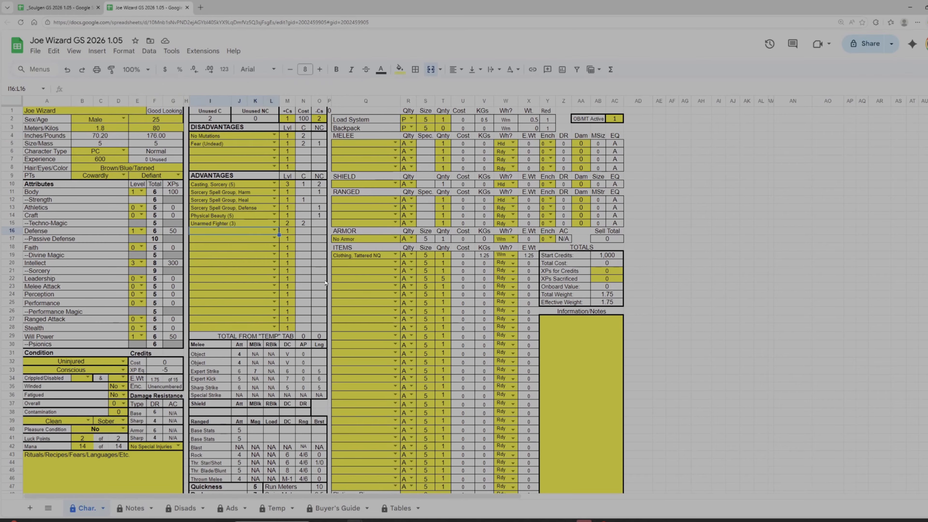
text(Acr)
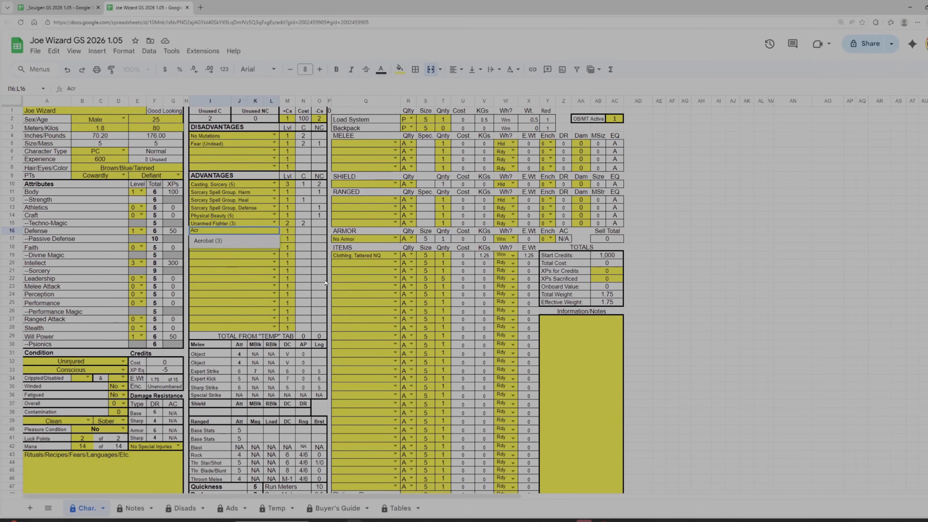
key(Tab)
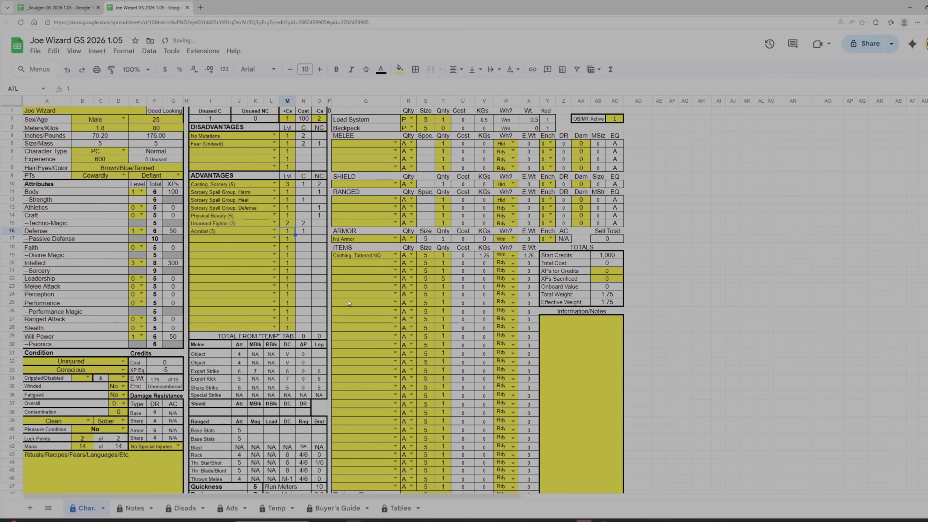
text(2)
key(Return)
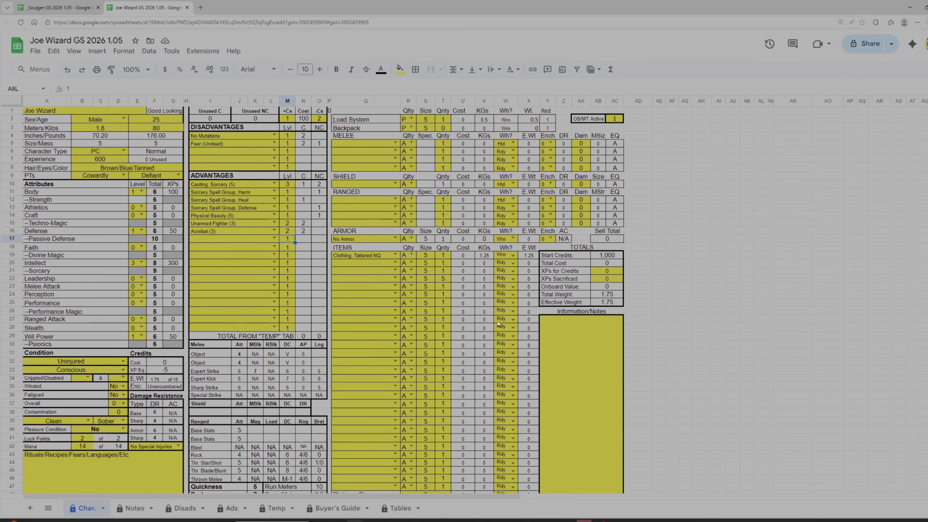
- Add "Knife, Combat" as the first melee weapon and set its quality to H
click(380, 145)
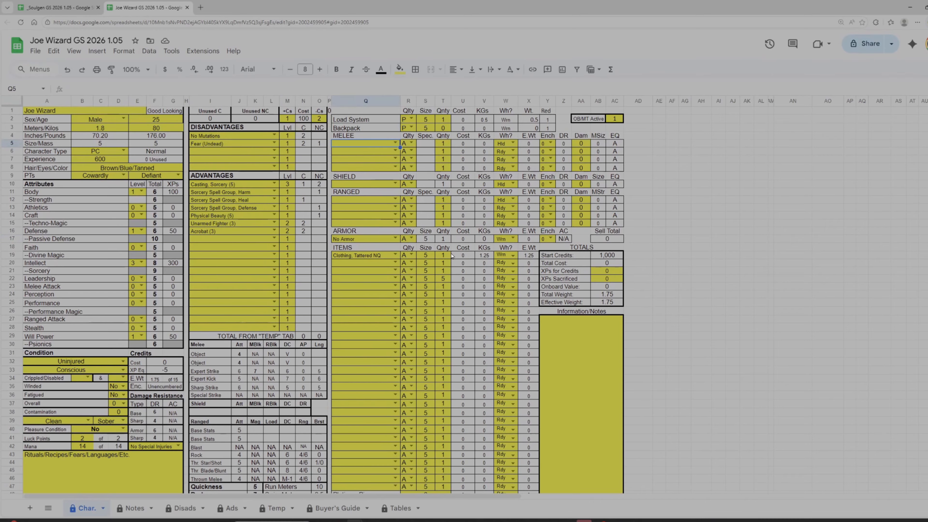
text(comb)
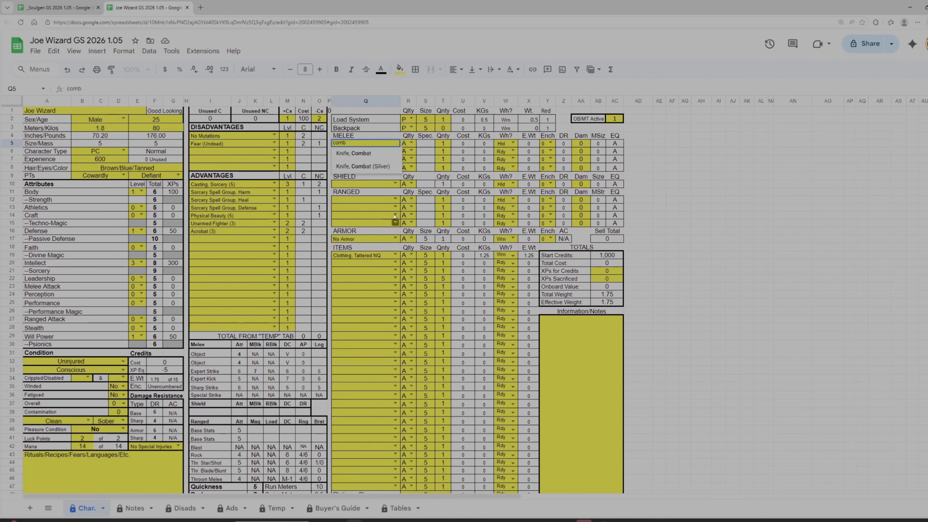
click(354, 153)
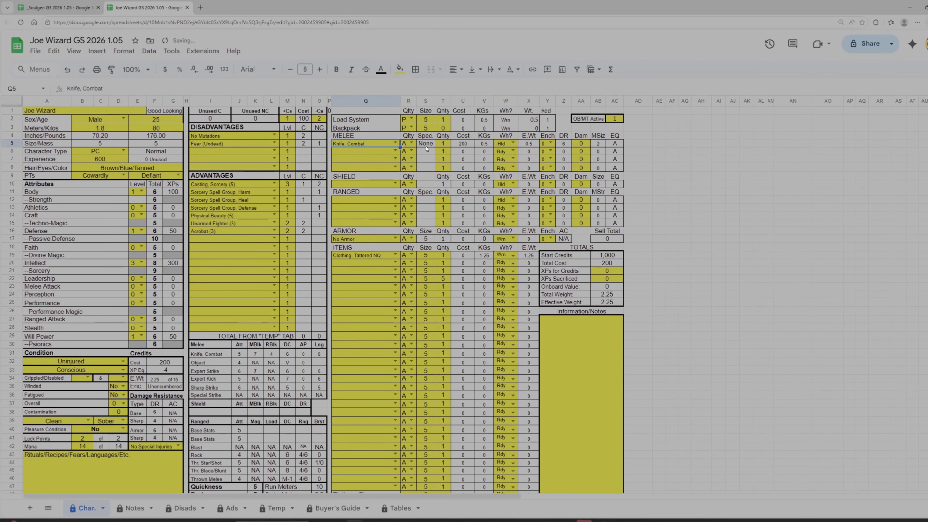
click(411, 147)
click(387, 160)
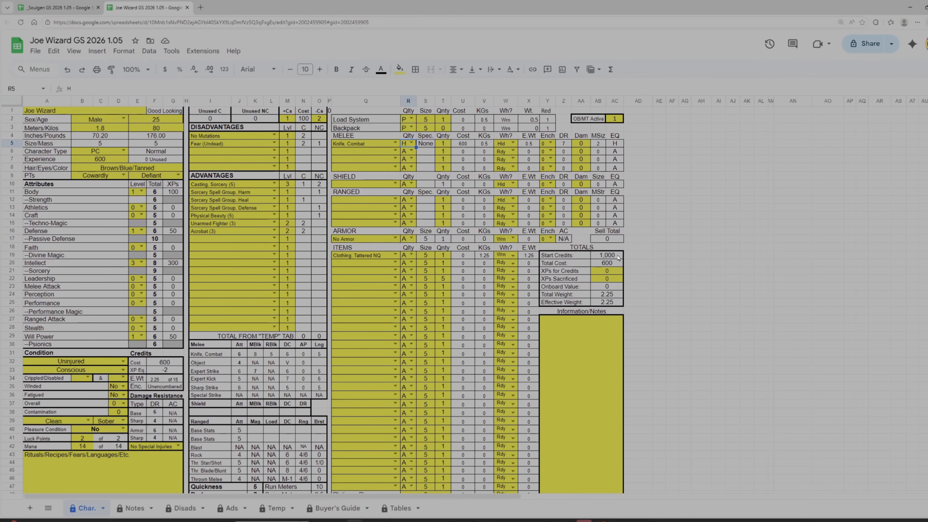
- Add "Magical Component" to the items below the tattered clothing and set its quantity to 4
click(364, 266)
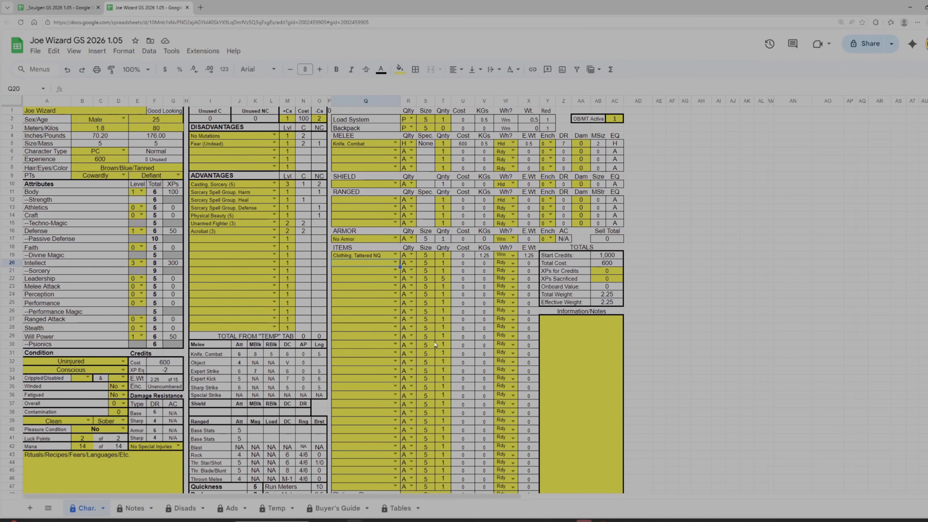
text(mag)
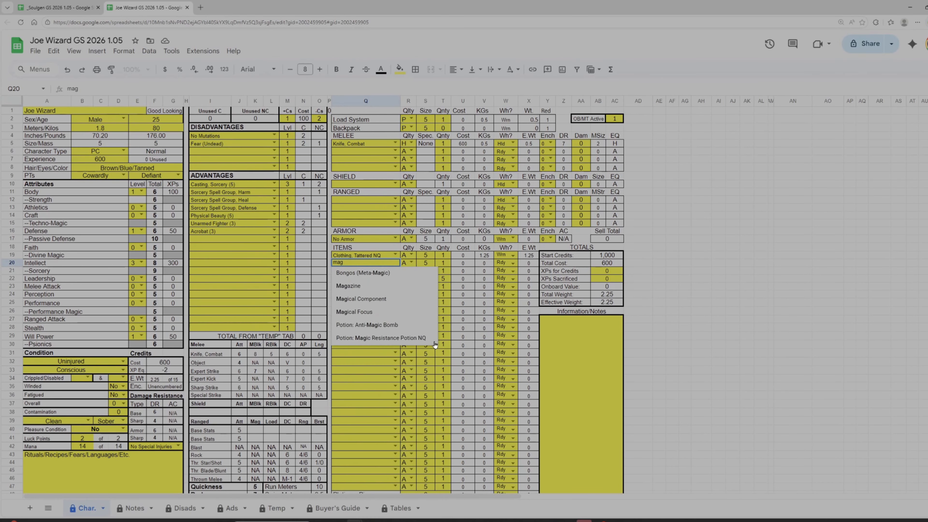
click(389, 302)
click(443, 263)
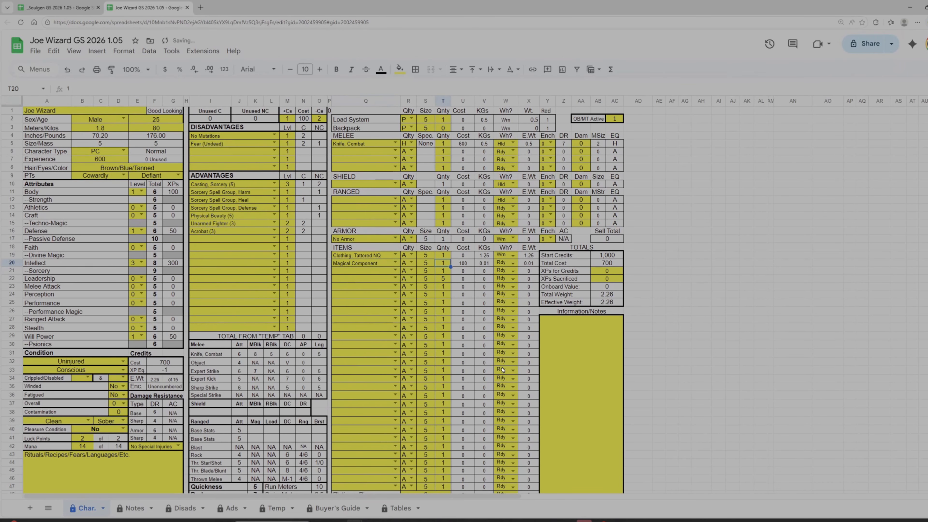
text(4)
key(Return)
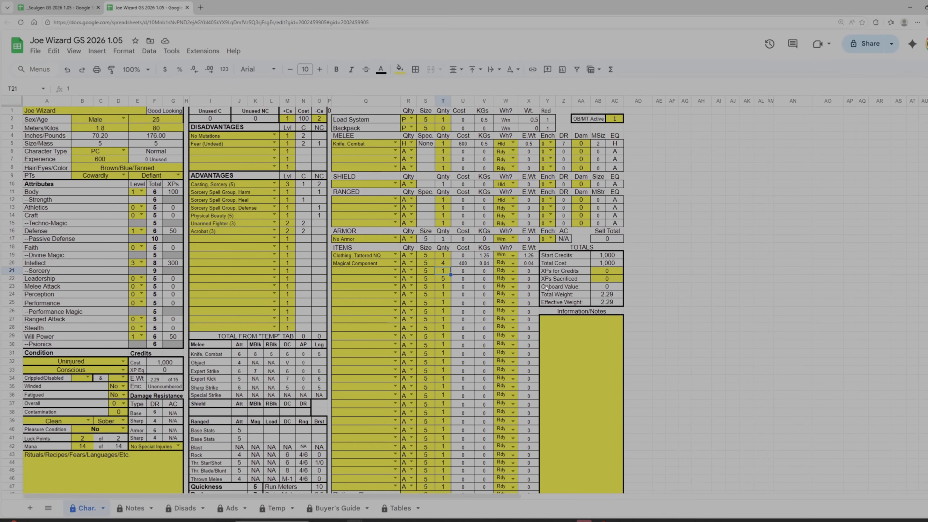
- Set XPs for Credits to 50 in the totals and the character's Experience to 550
click(609, 271)
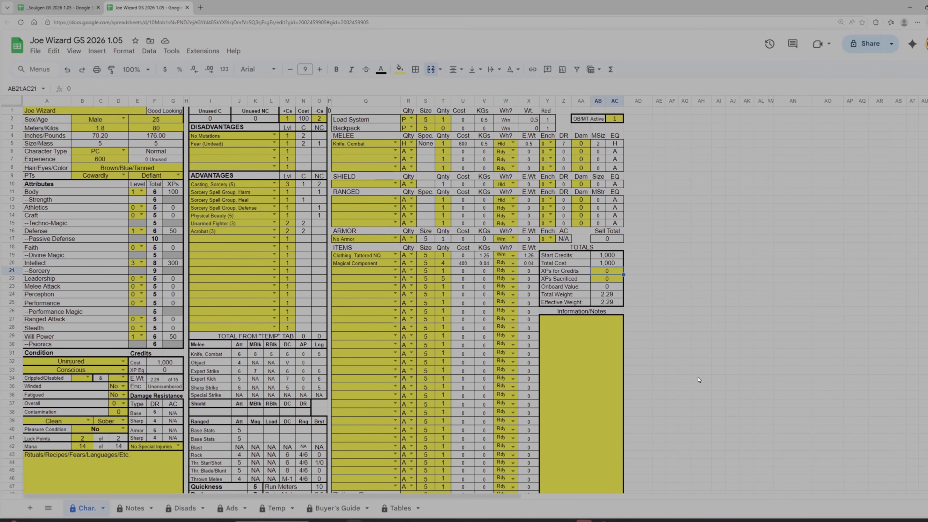
text(50)
key(Return)
click(105, 161)
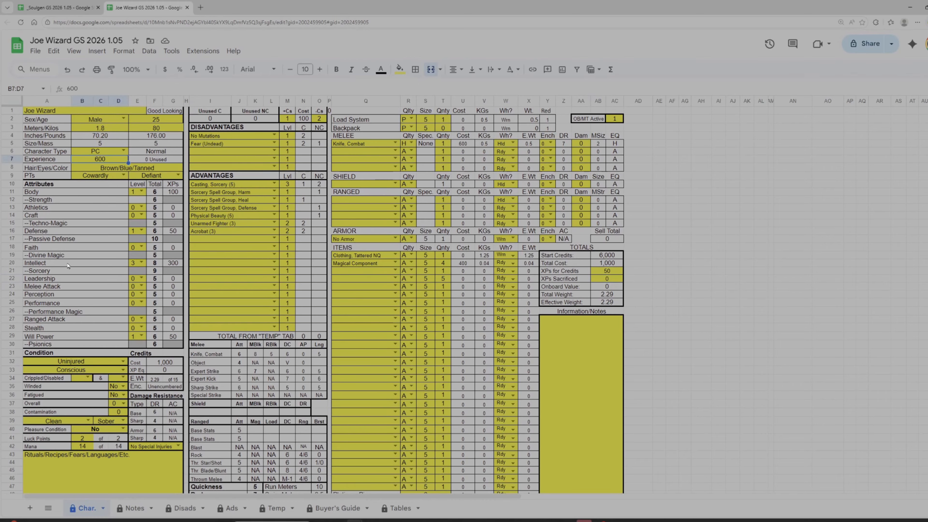
text(550)
key(Return)
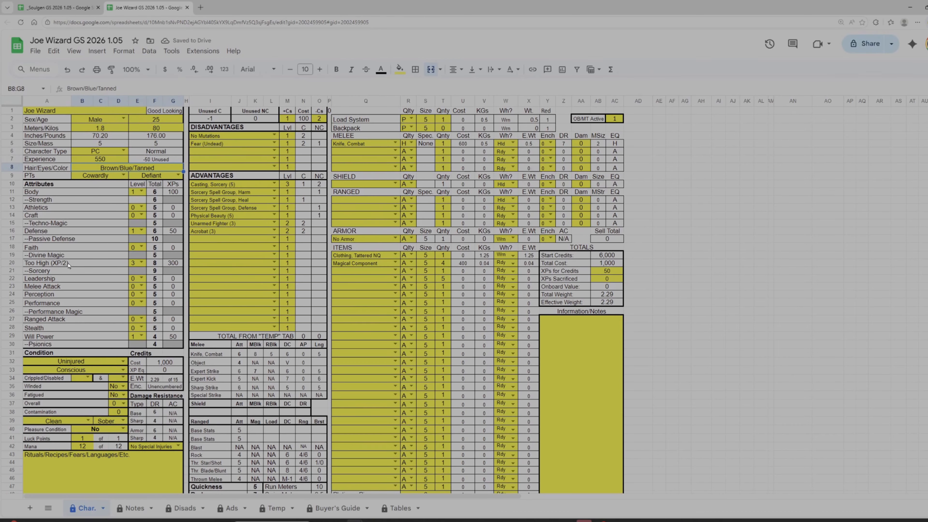
- Restore the character's Experience to 600 and XPs for Credits to 0
key(Up)
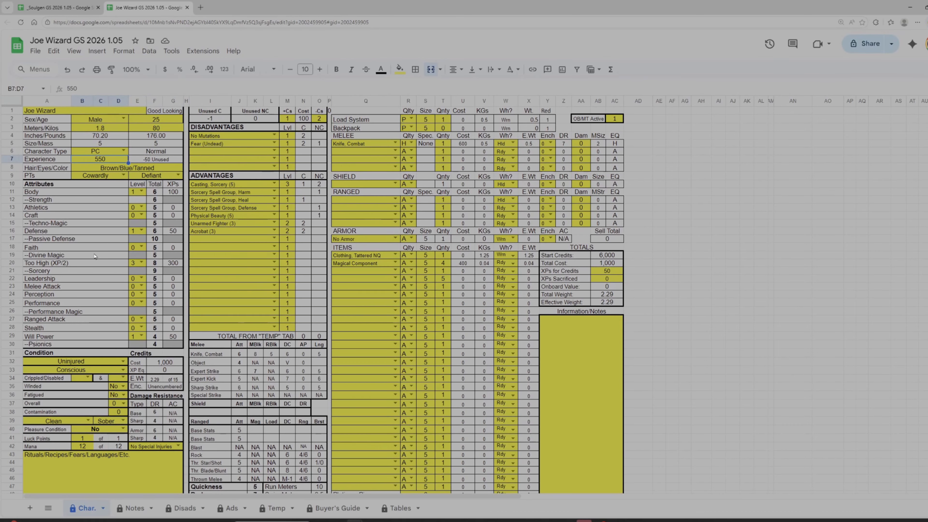
text(600)
key(Tab)
click(607, 263)
key(Down)
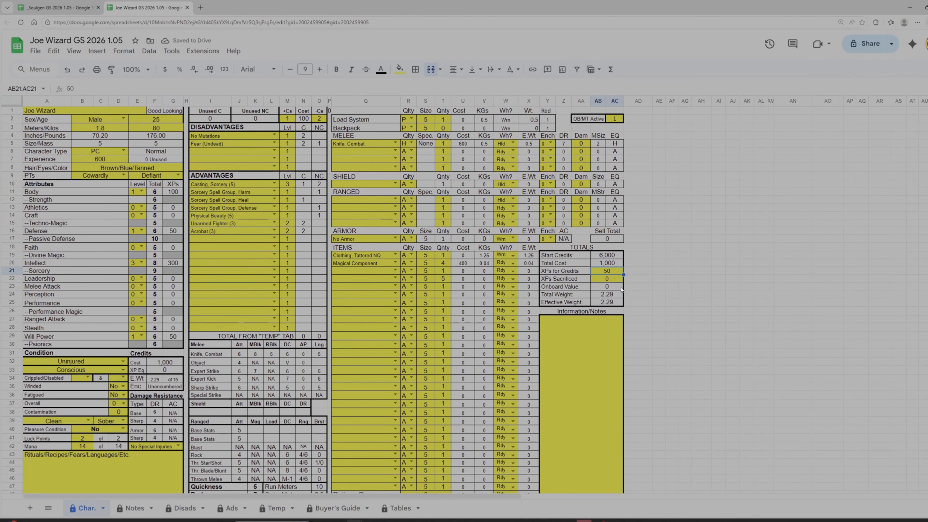
text(0)
key(Return)
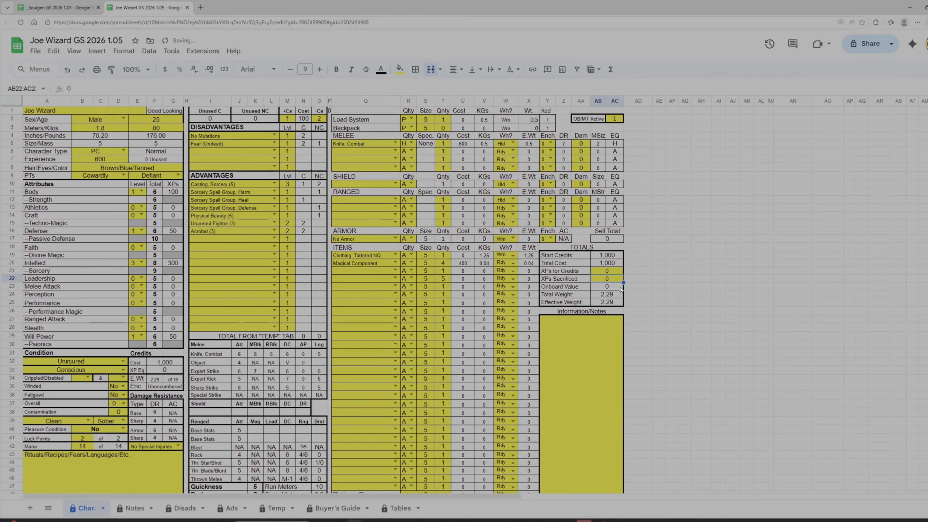
- Try the carry locations Rdy, Off and BP for the tattered clothing and return it to Wrn
click(589, 324)
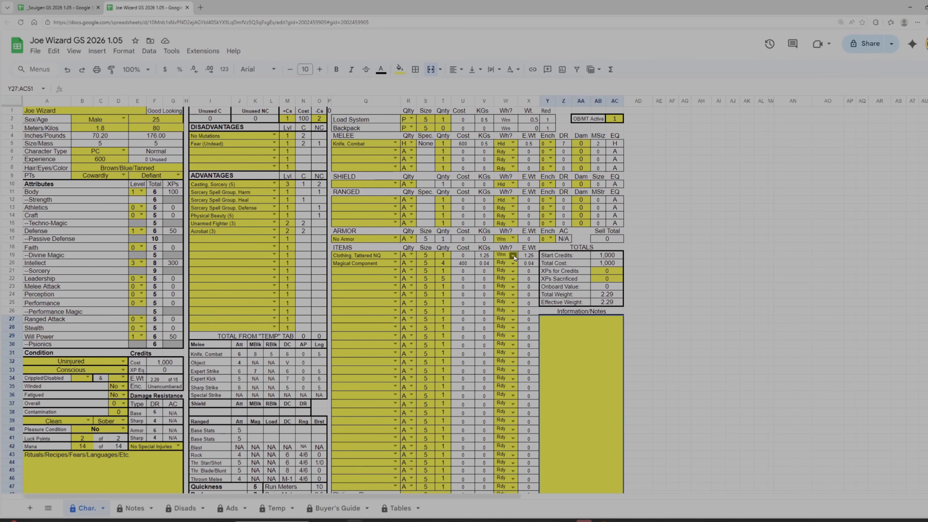
double_click(514, 256)
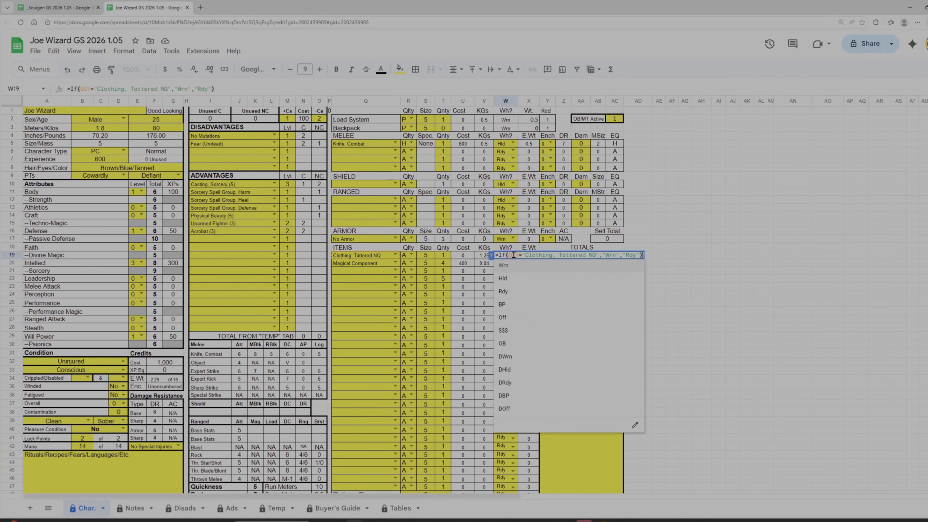
click(510, 295)
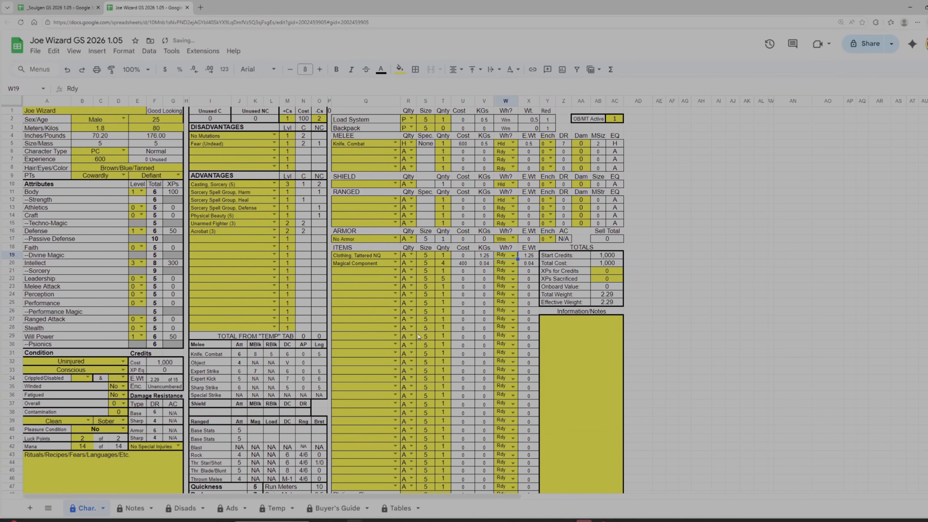
click(513, 255)
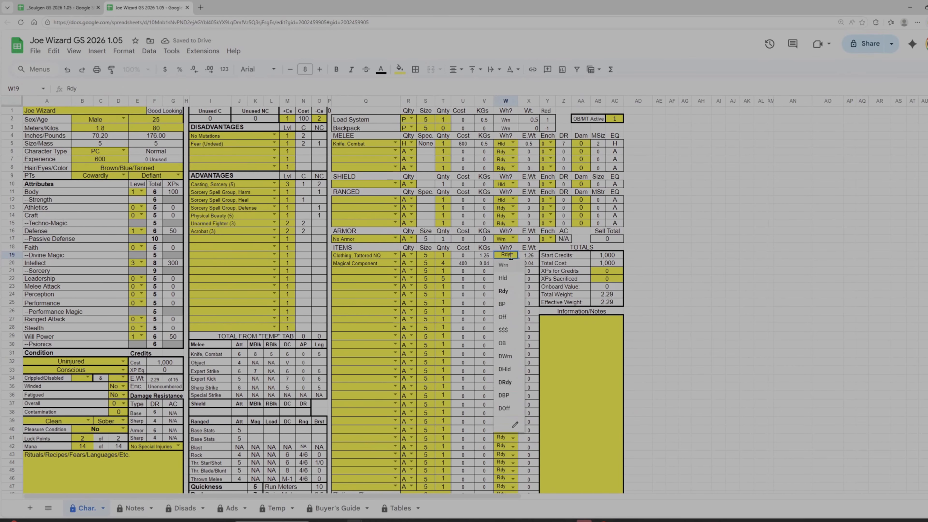
click(503, 316)
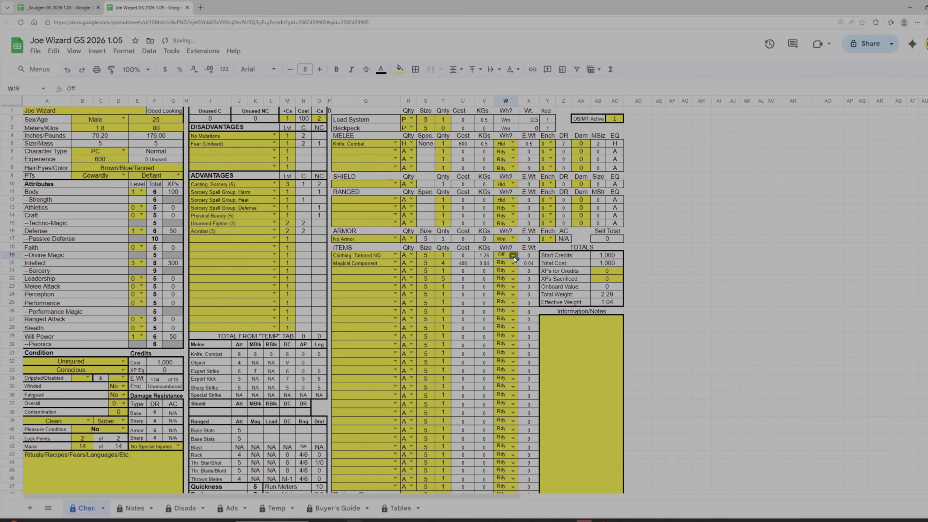
click(514, 255)
click(502, 304)
click(513, 256)
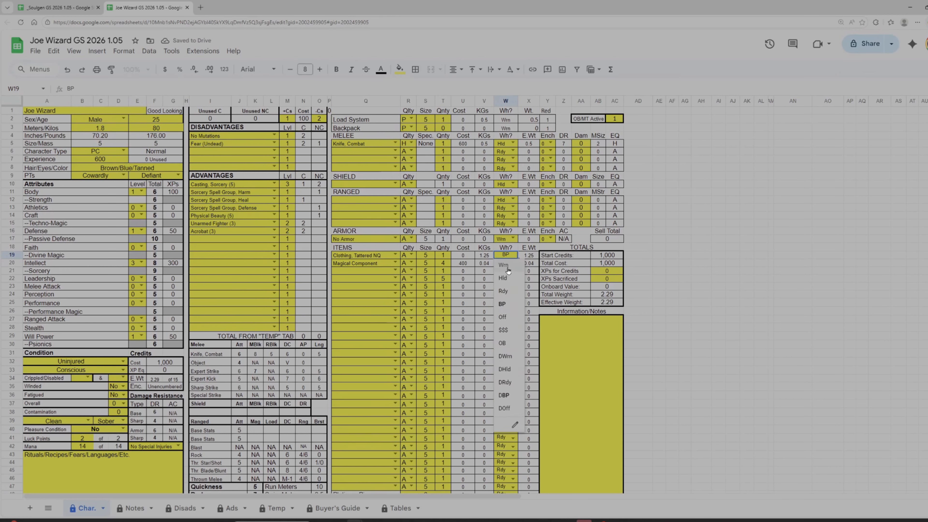
click(508, 266)
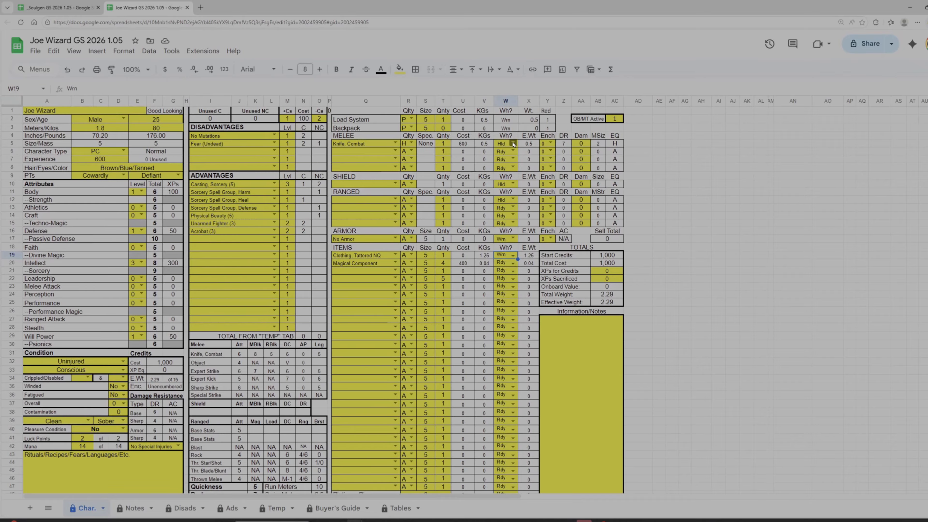
- Try the carry locations Rdy and Off for the combat knife and return it to Hld
click(513, 144)
click(504, 180)
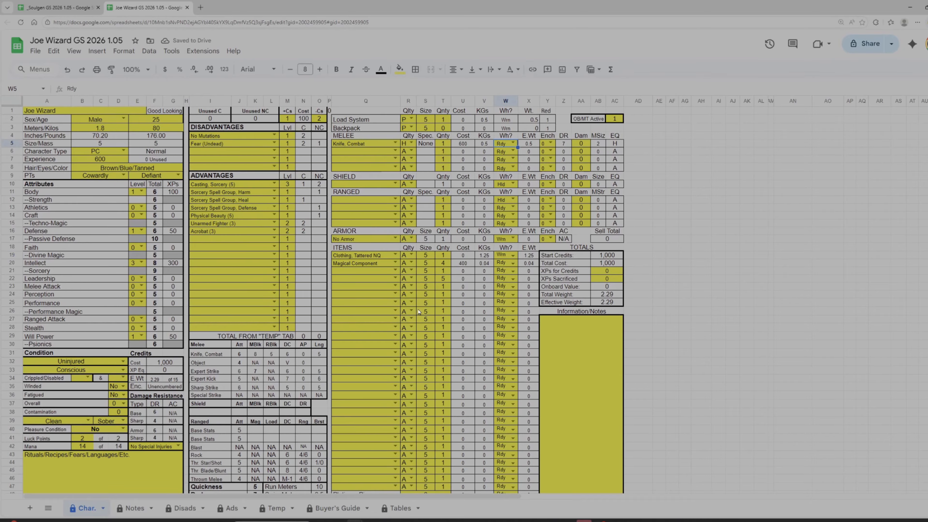
click(513, 143)
click(504, 205)
click(513, 144)
click(504, 167)
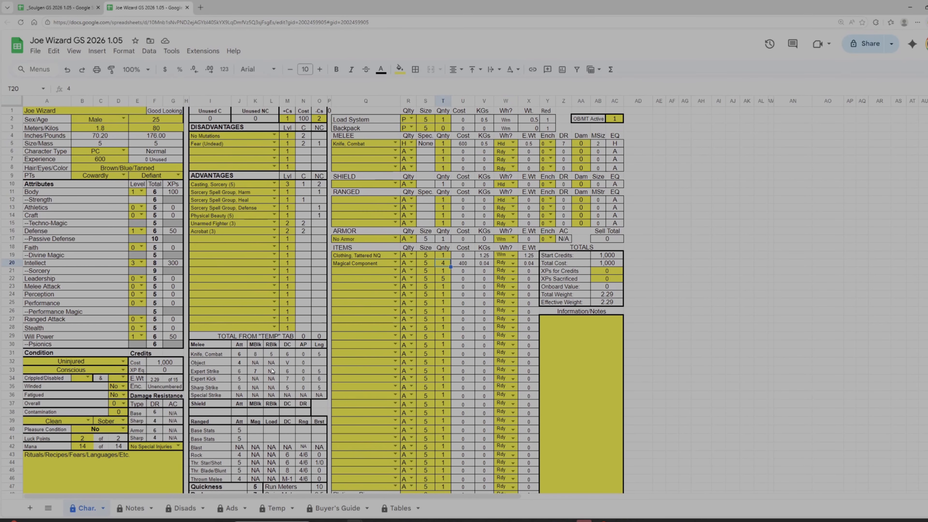
- Add "Linguist (5)" as an advantage in row 18
click(152, 467)
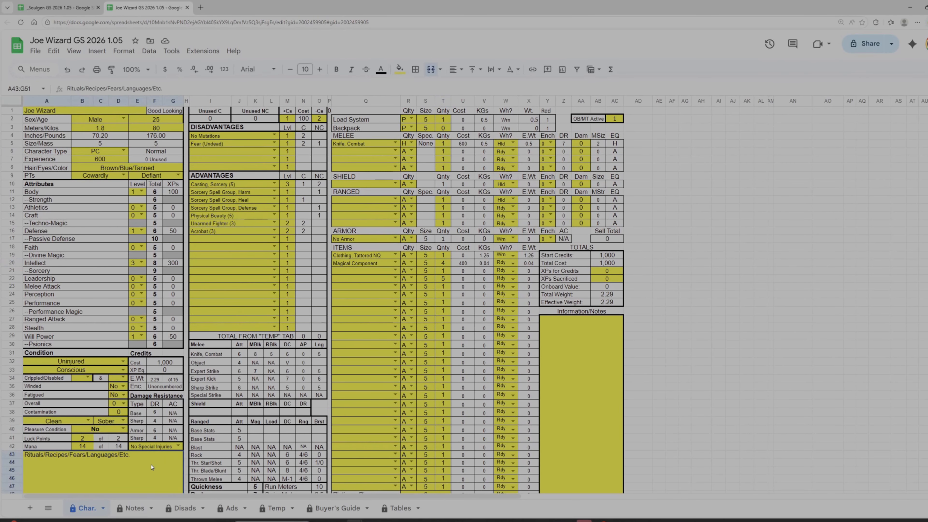
scroll(271, 423, down, 2)
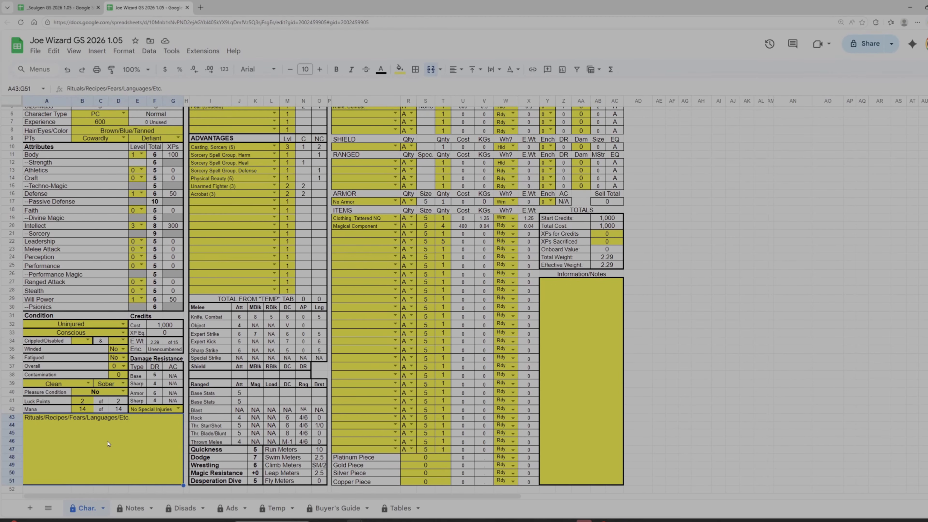
click(236, 212)
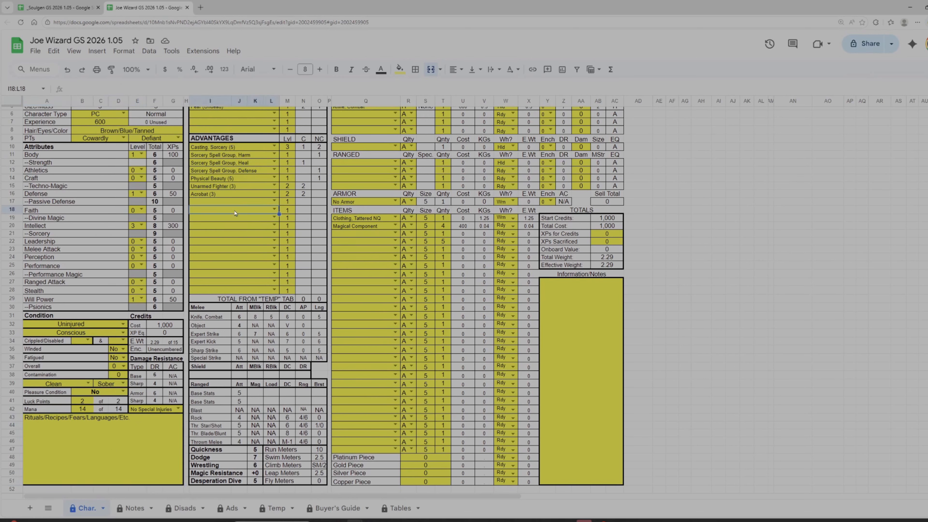
text(Ling)
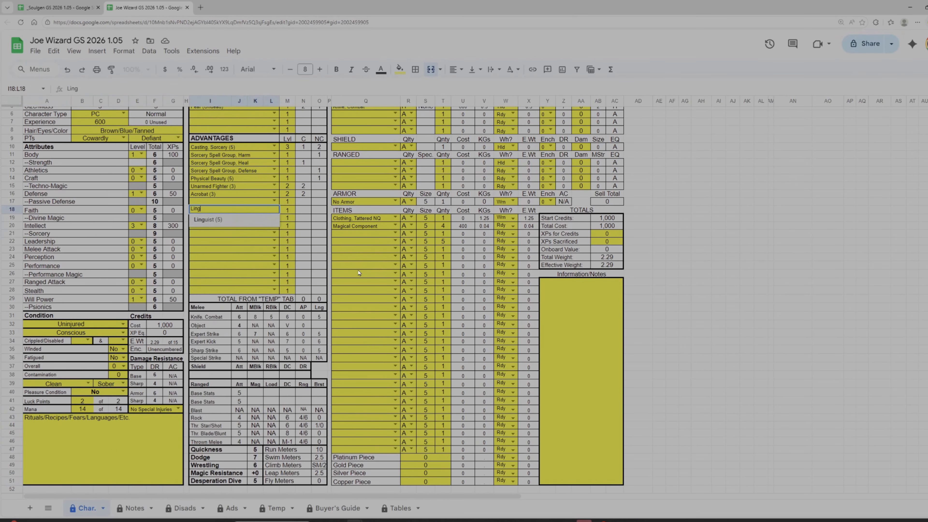
click(208, 219)
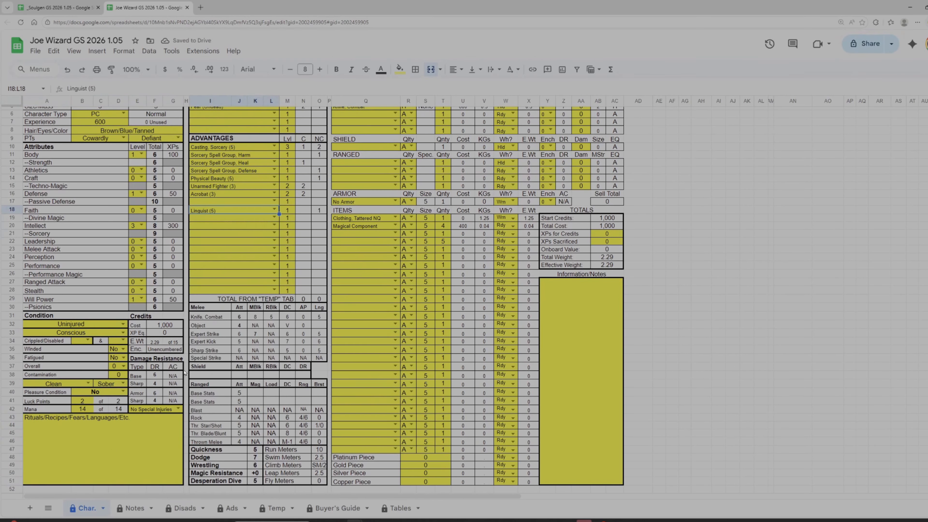
- Enter "Speaks: English and Spanish" in the Rituals/Recipes/Fears/Languages box
click(131, 425)
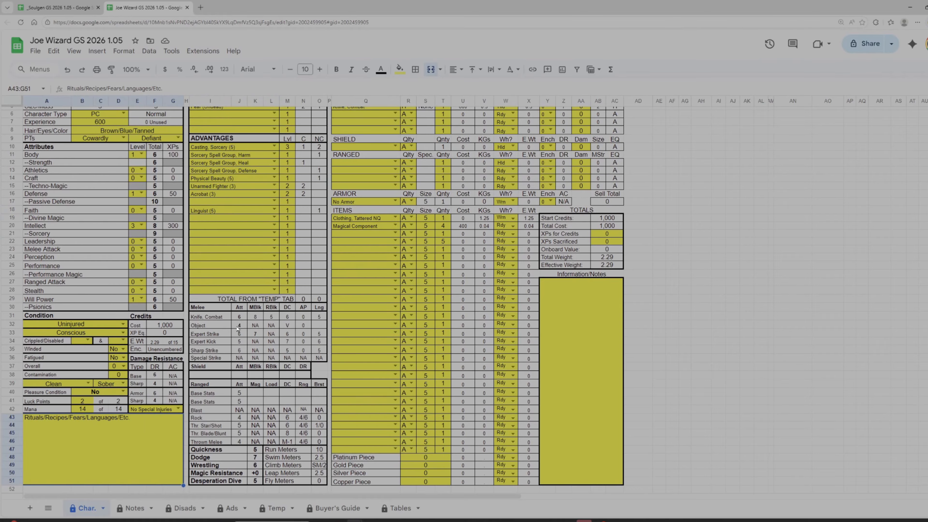
text(Sp)
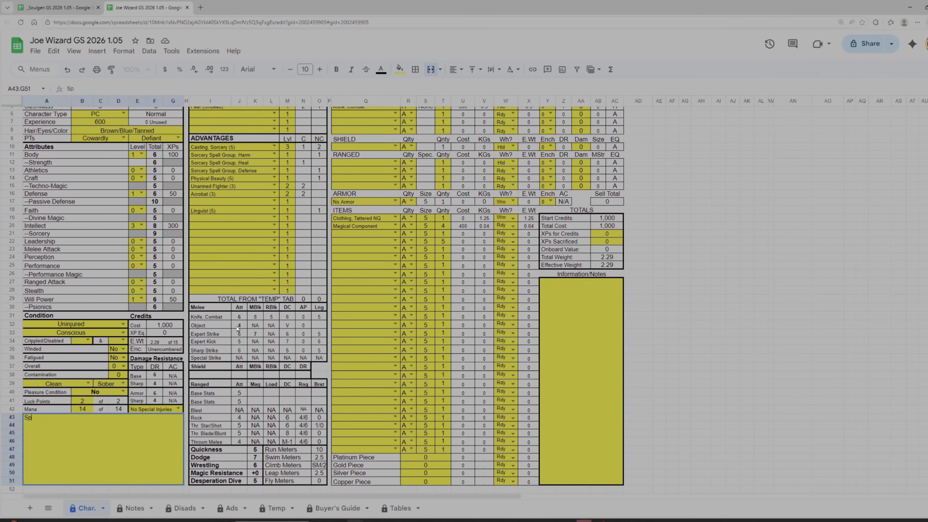
text(eaks: English and Spanish)
key(Return)
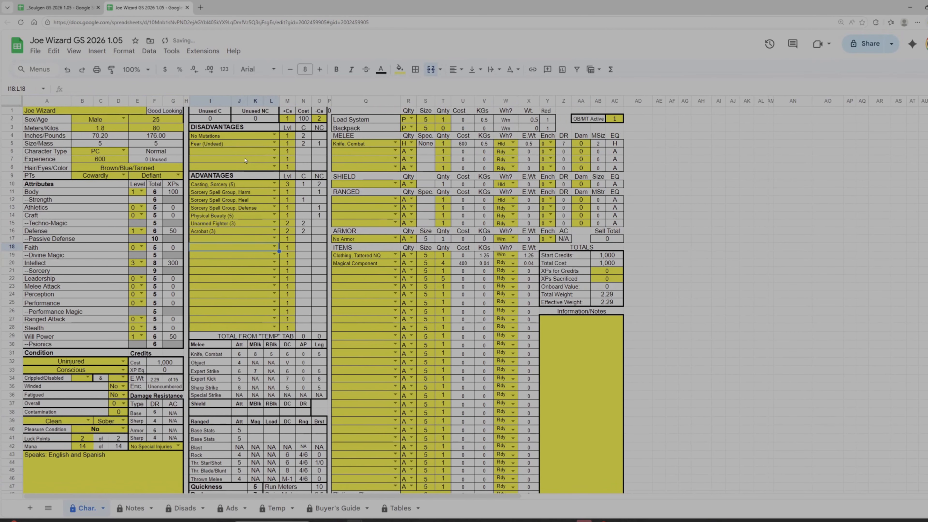
- Add "Fear (Aggressive Animal--Common)" as the third disadvantage, below Fear (Undead)
click(241, 151)
text(fear)
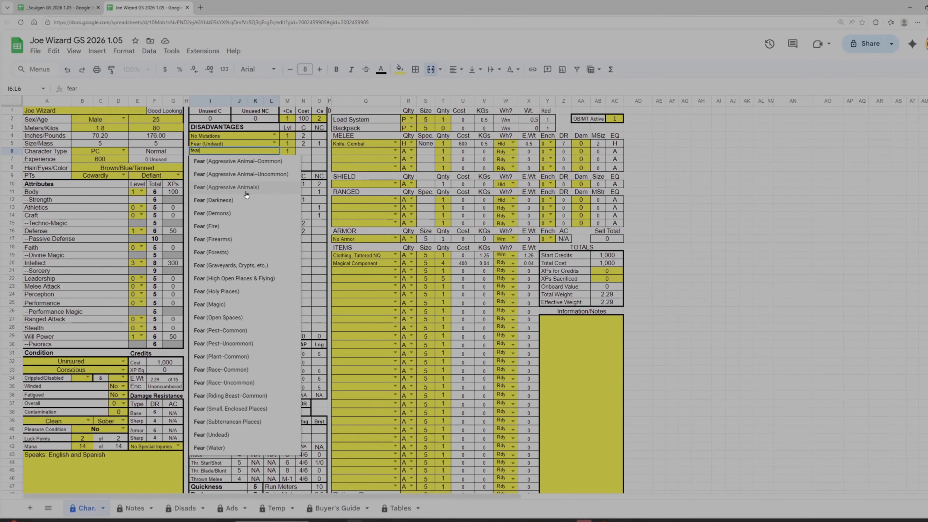
click(257, 168)
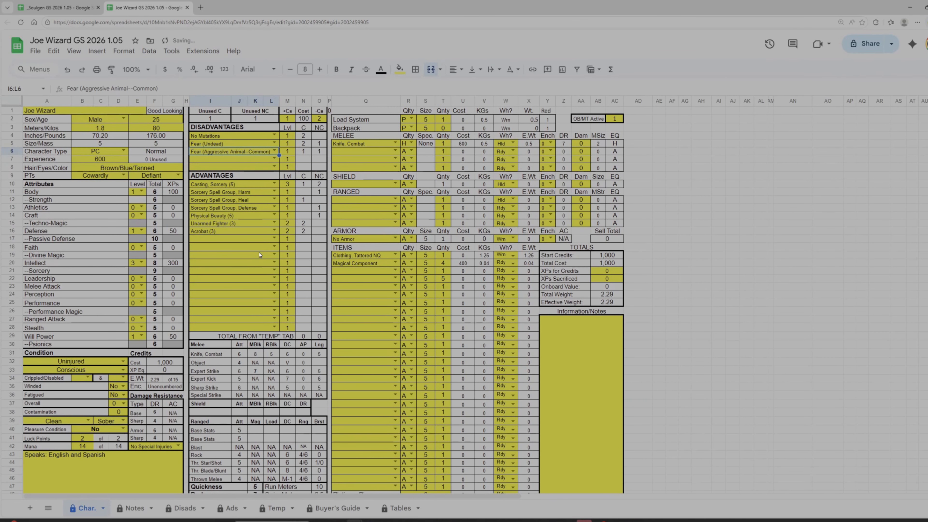
- Replace the text in the Rituals/Recipes/Fears/Languages box with "Fear: Dogs"
click(98, 458)
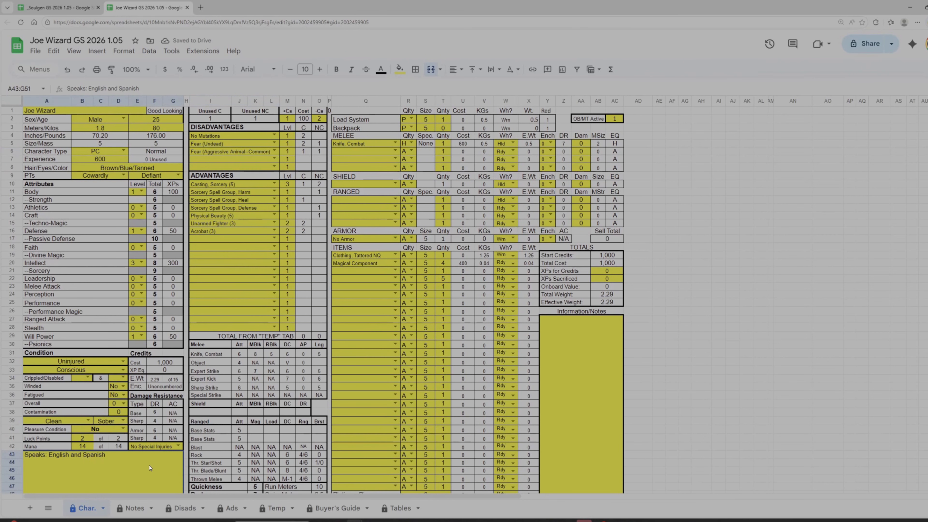
text(Fear: )
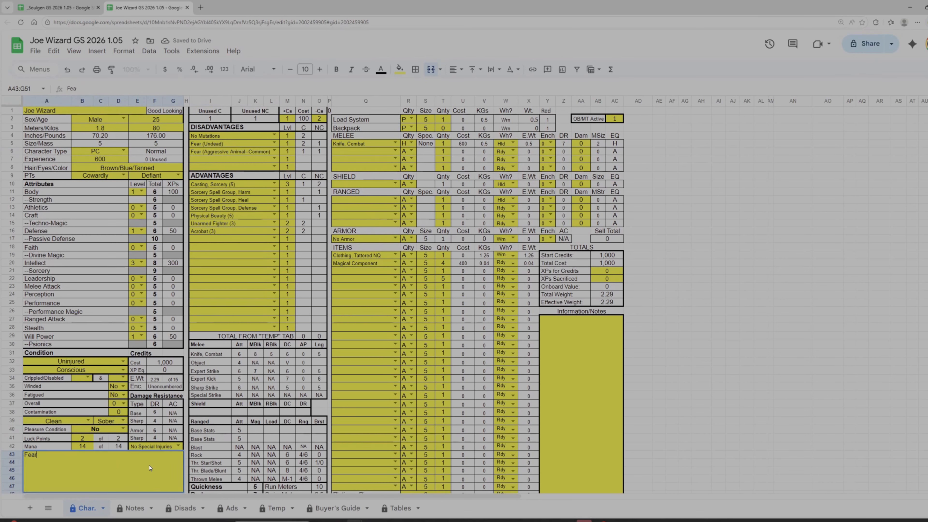
text(Dogs)
key(Return)
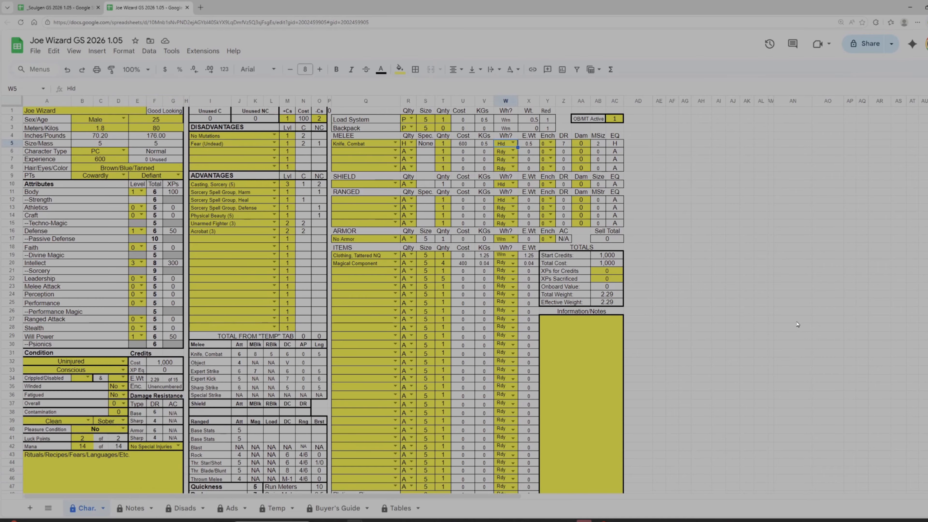
- Insert the image file Joe Wizard.png from the computer over the cells at the Information/Notes box
click(551, 392)
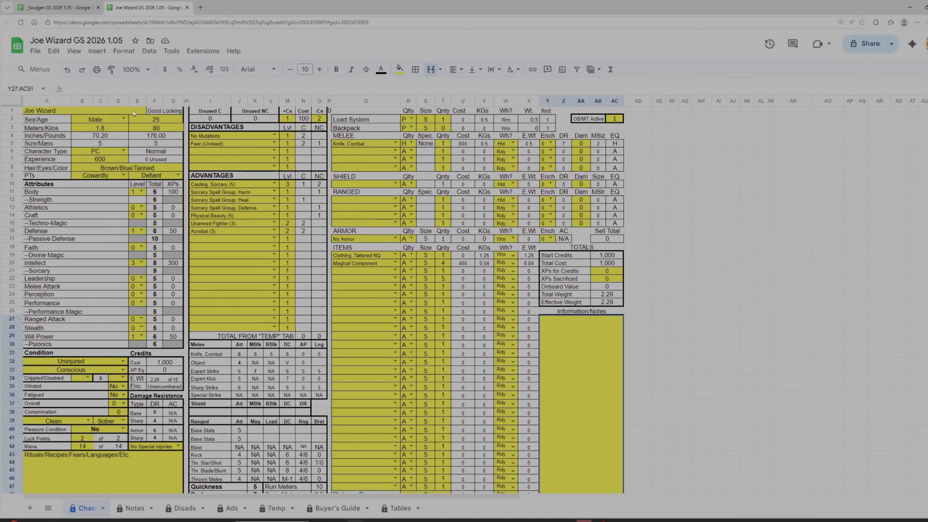
click(746, 311)
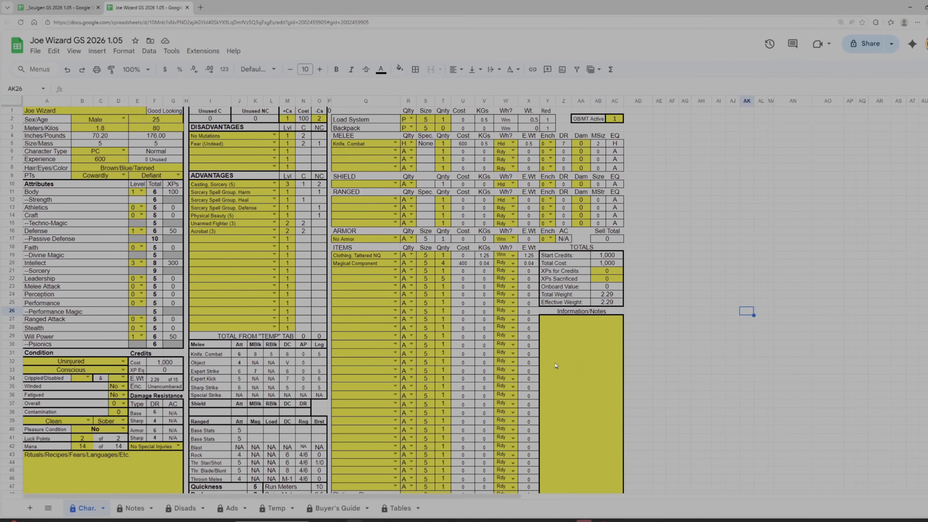
click(570, 360)
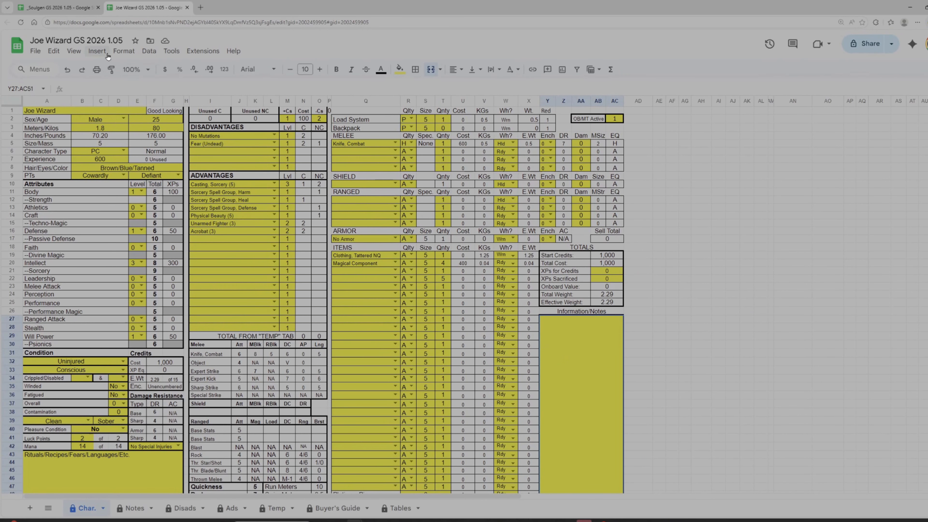
click(97, 51)
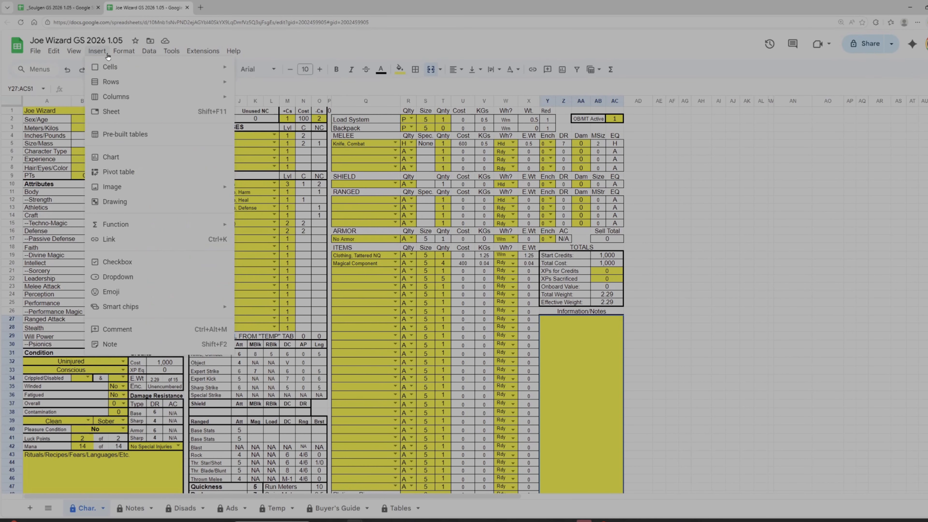
mouse_move(136, 189)
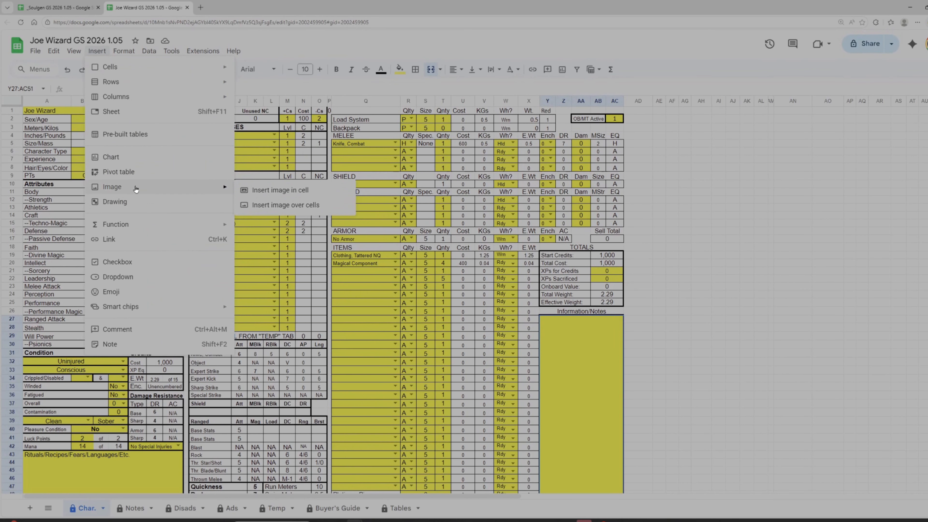
click(306, 205)
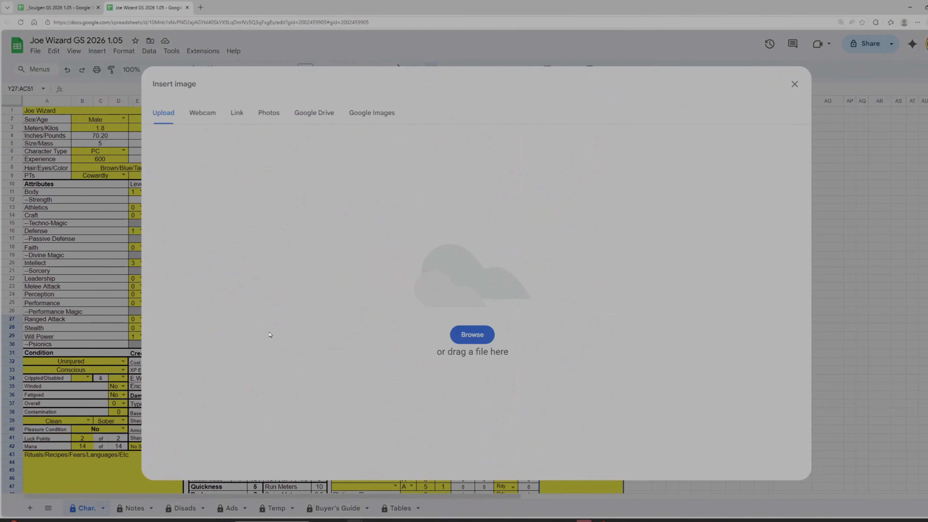
click(480, 339)
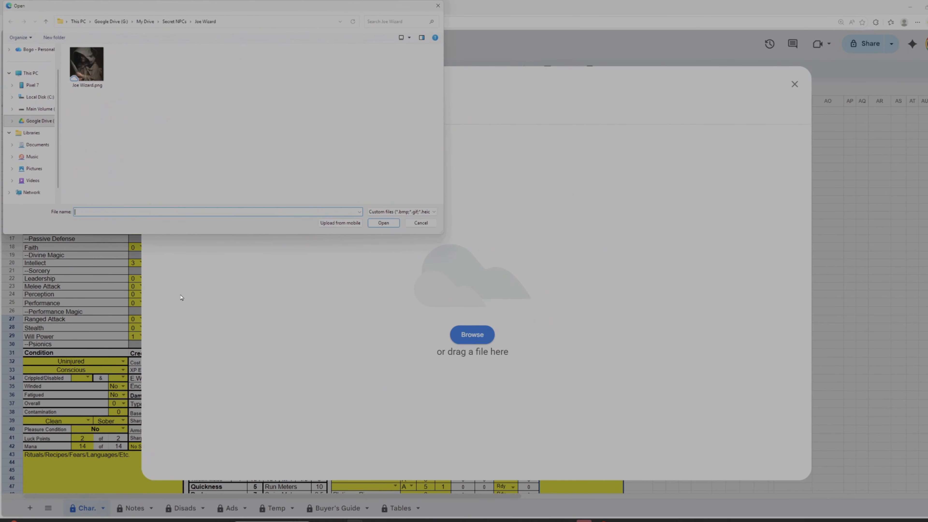
double_click(89, 66)
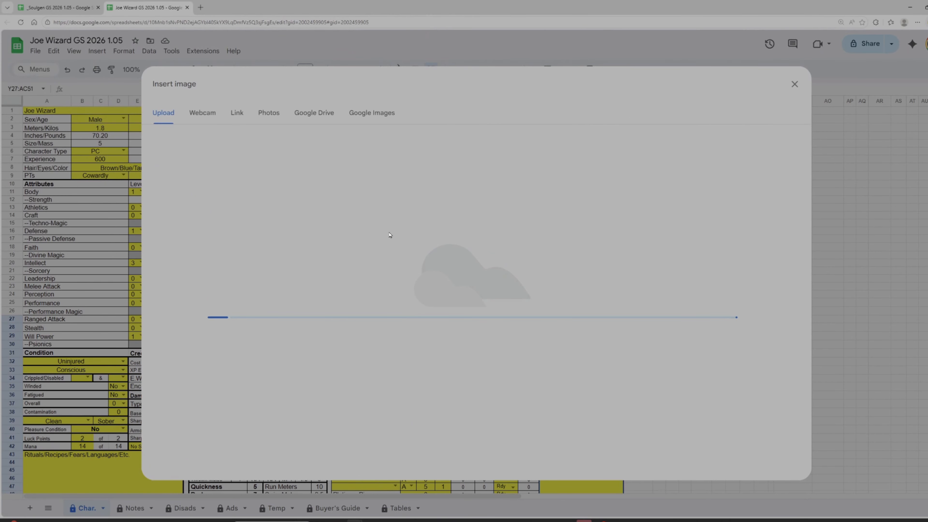
key(ctrl+v)
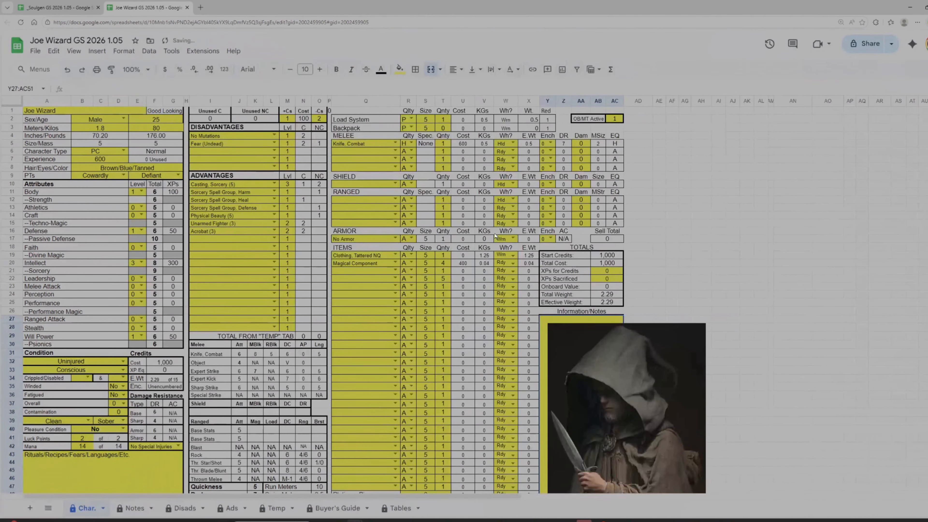
- Align the character picture with the upper-left corner of the Information/Notes box and shrink it proportionally to the box's width
scroll(809, 351, down, 3)
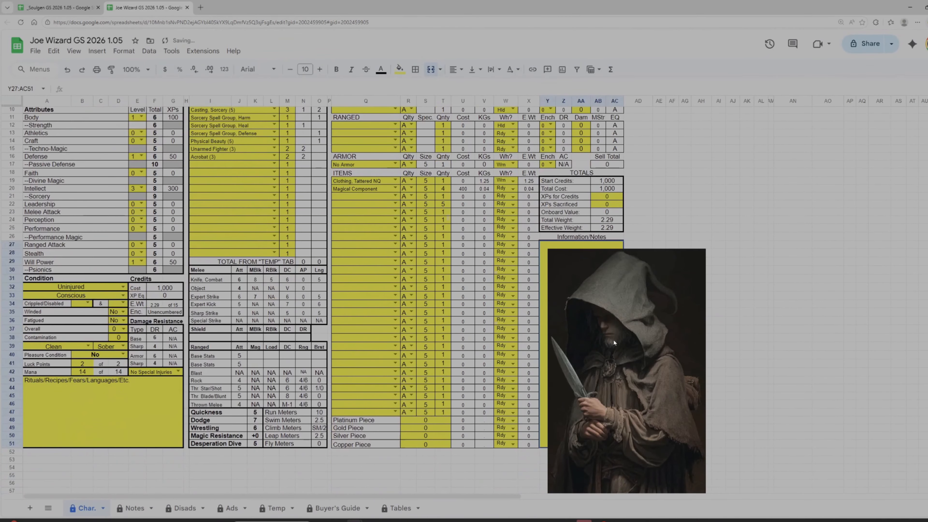
drag(618, 335, 609, 325)
scroll(735, 372, down, 2)
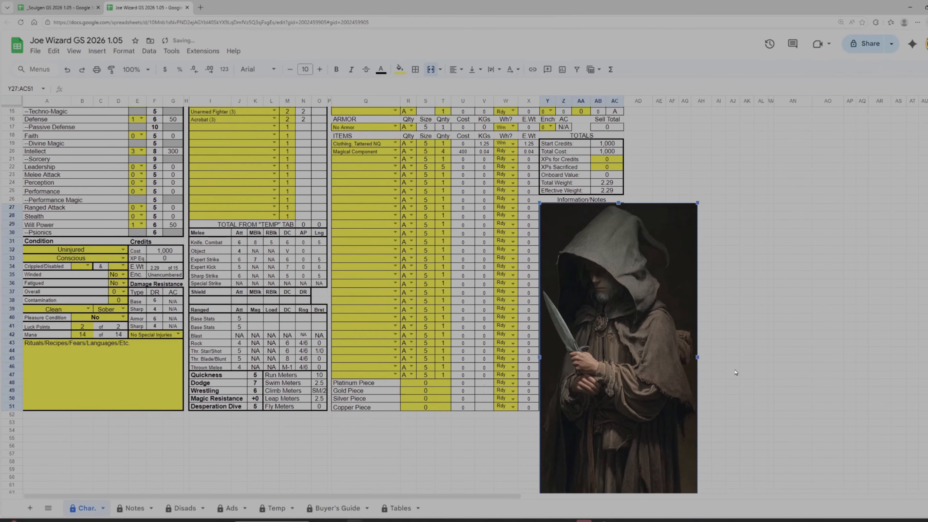
scroll(736, 373, down, 2)
drag(698, 456, 620, 328)
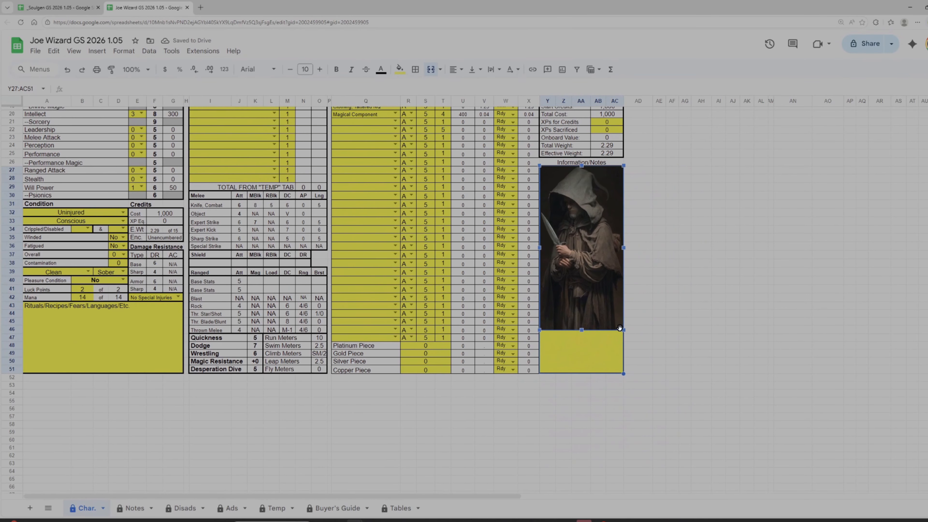
drag(684, 281, 685, 287)
scroll(343, 274, up, 4)
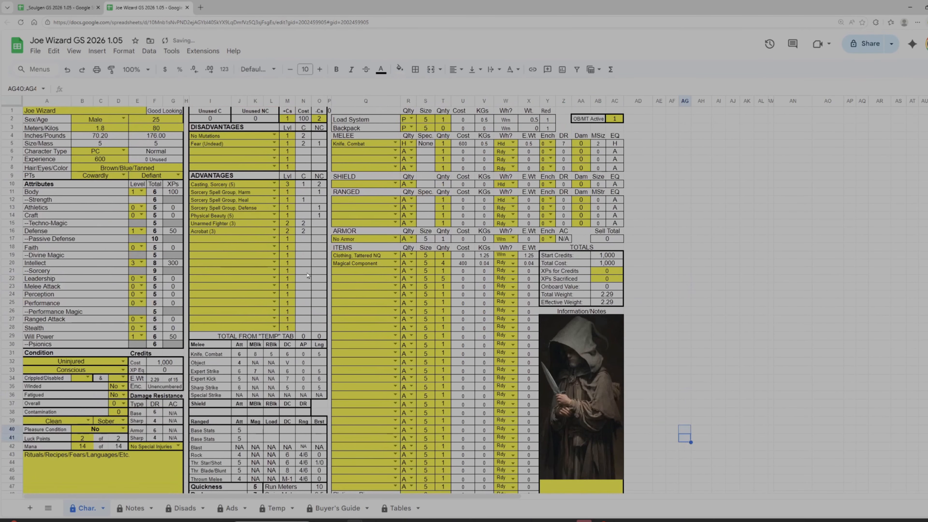
click(79, 113)
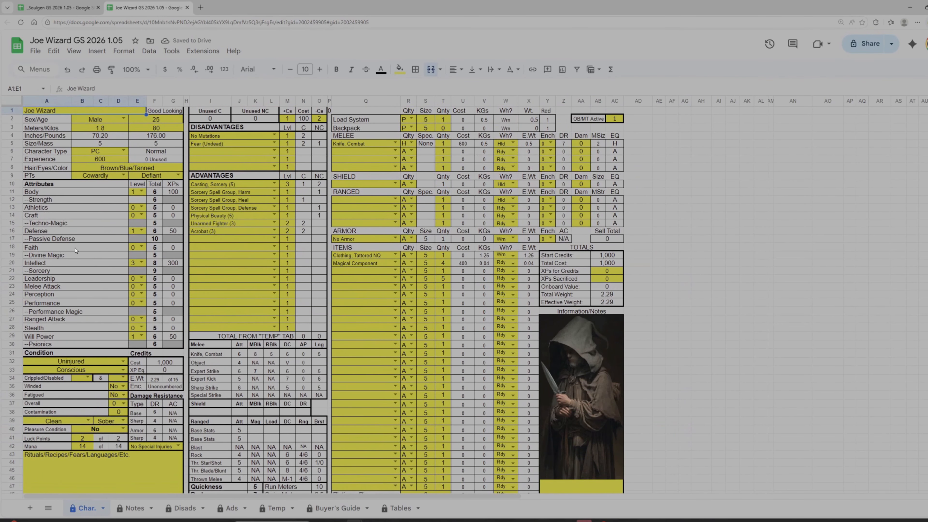